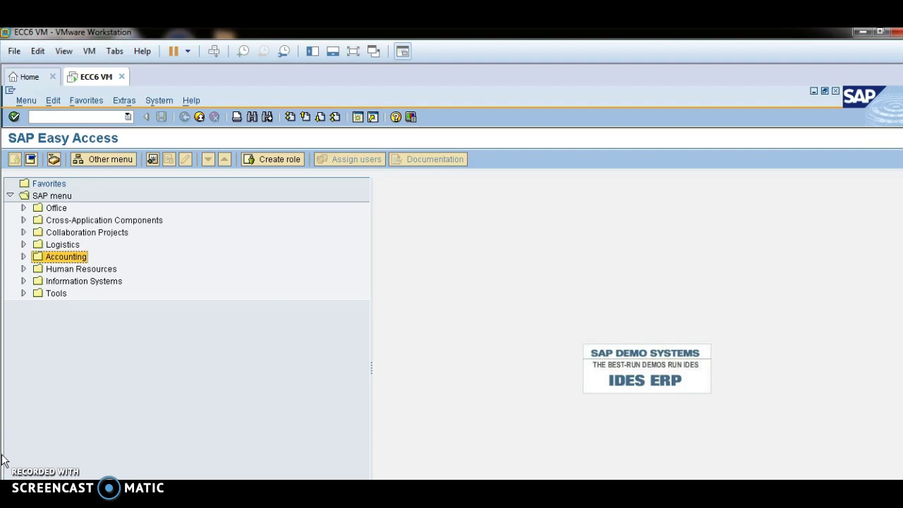
Run OX15 and start a new internal trading partner entry
left_click(87, 115)
type("OX15")
key("Return")
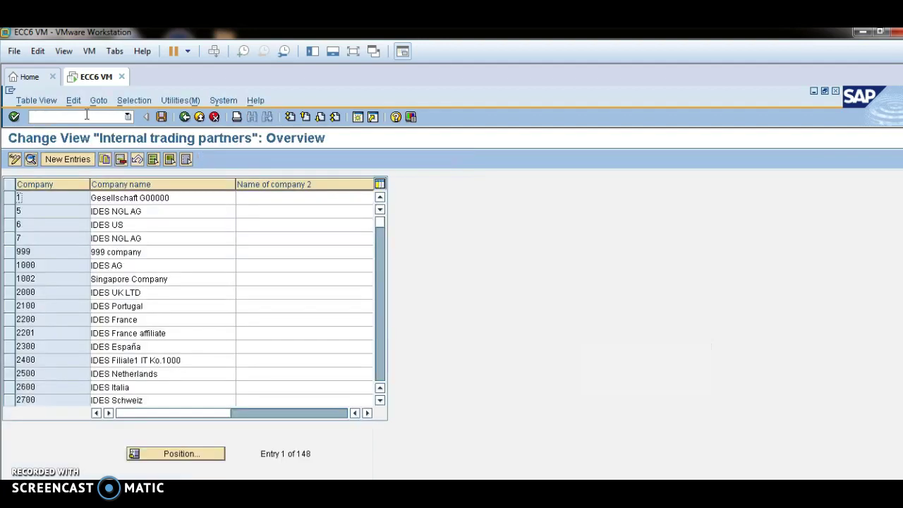
left_click(67, 159)
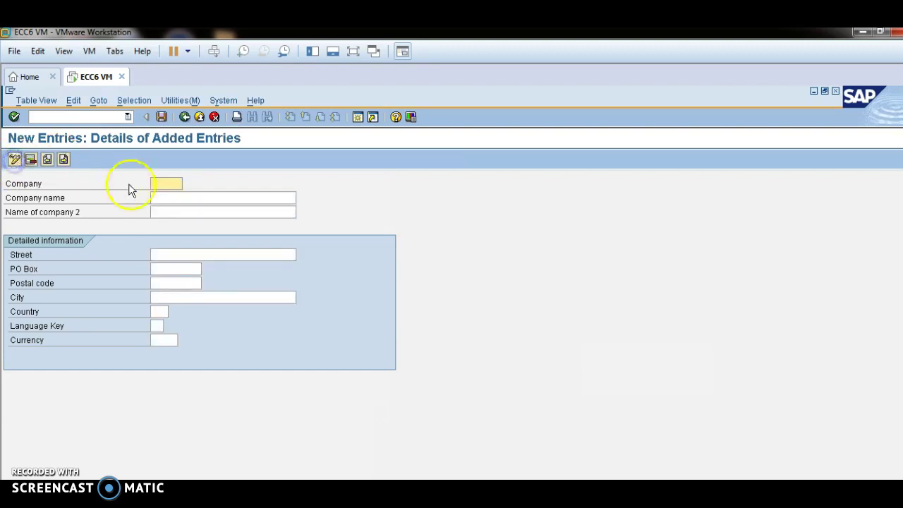
Enter company 777, name '777 company', street xyz, PO box and postal code 560037
left_click(158, 183)
type("777")
left_click(176, 198)
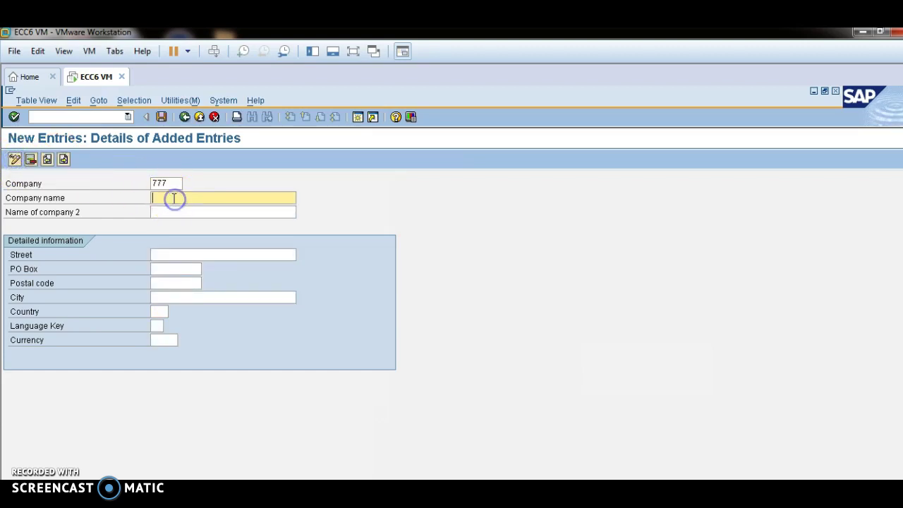
type("777")
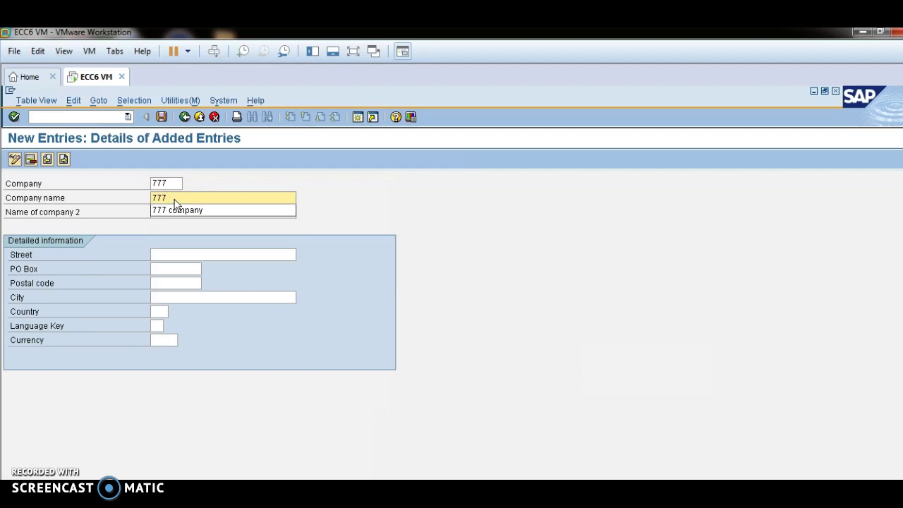
type(" Coma")
key("BackSpace")
key("BackSpace")
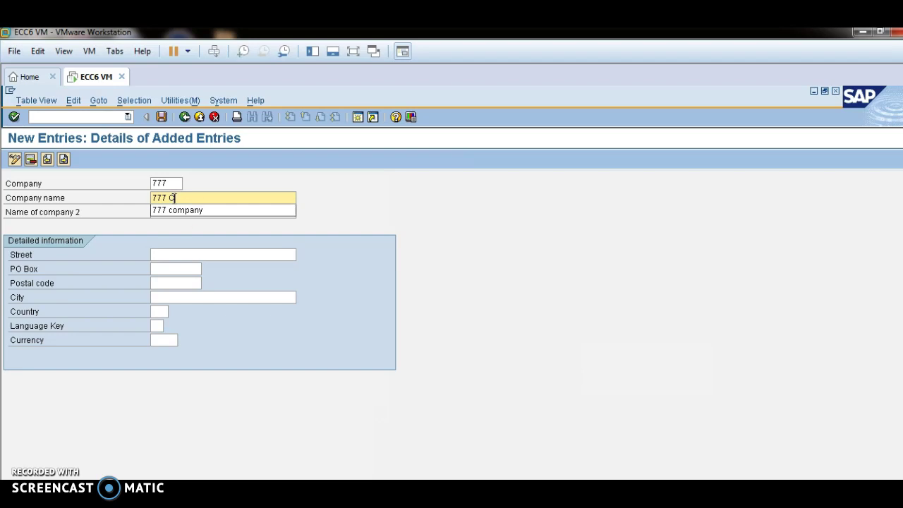
left_click(185, 210)
left_click(179, 251)
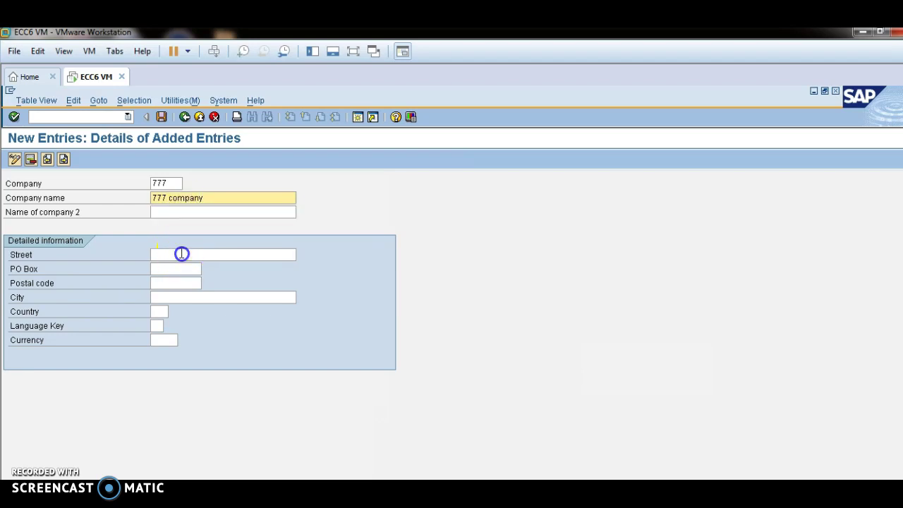
type("xy")
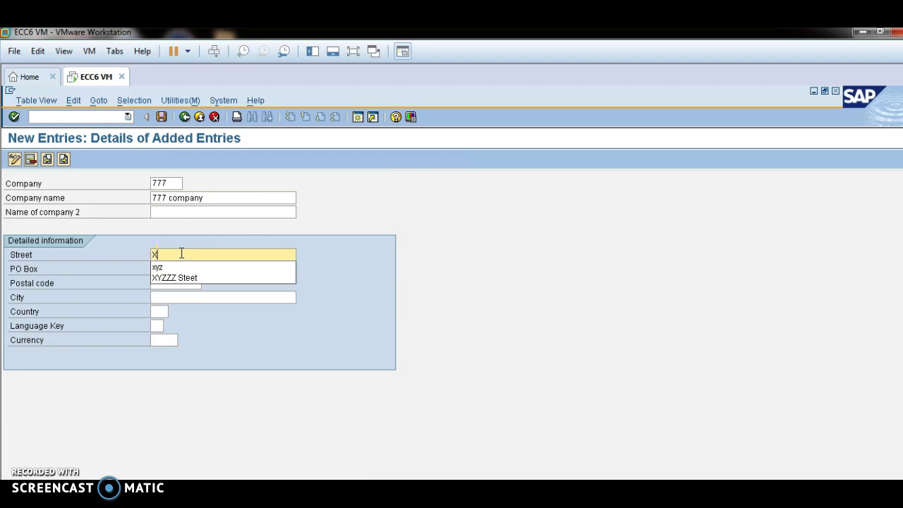
left_click(186, 267)
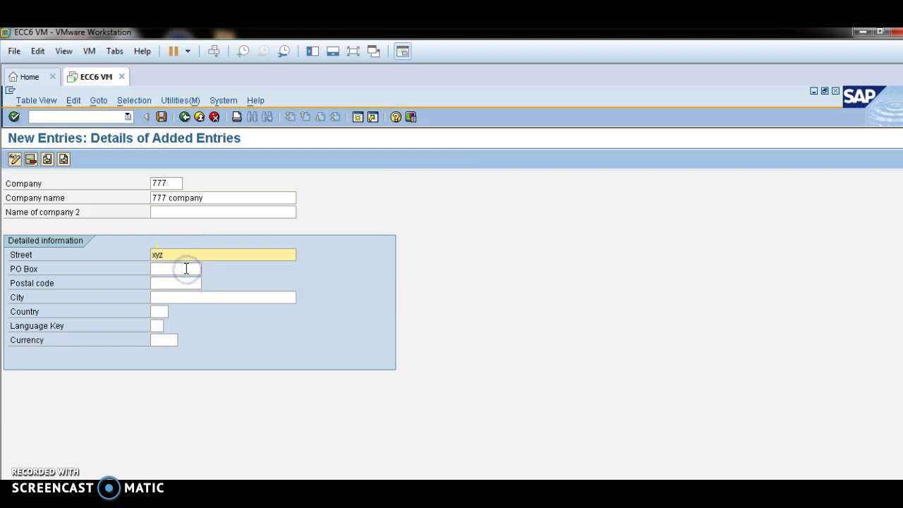
left_click(185, 267)
type("5600")
left_click(180, 280)
left_click(176, 280)
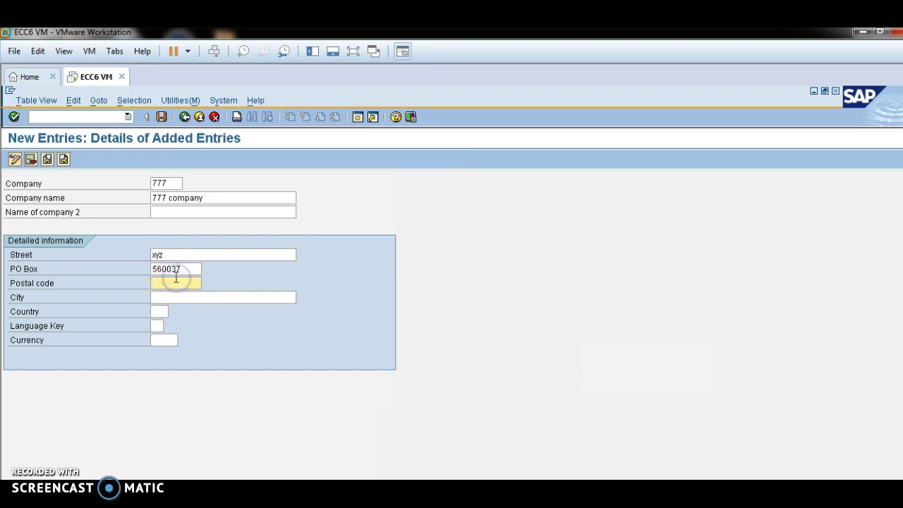
type("56")
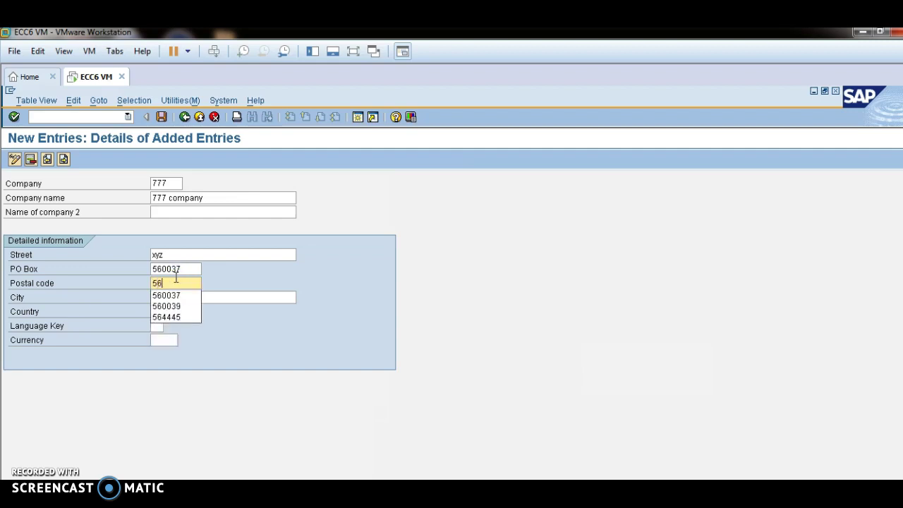
left_click(181, 296)
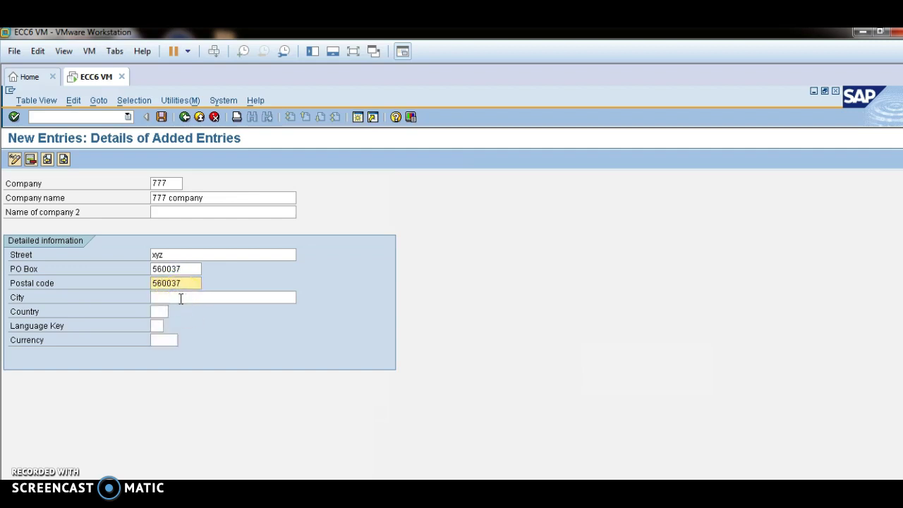
Set city Bangalore, country IN, language EN and currency INR
left_click(181, 297)
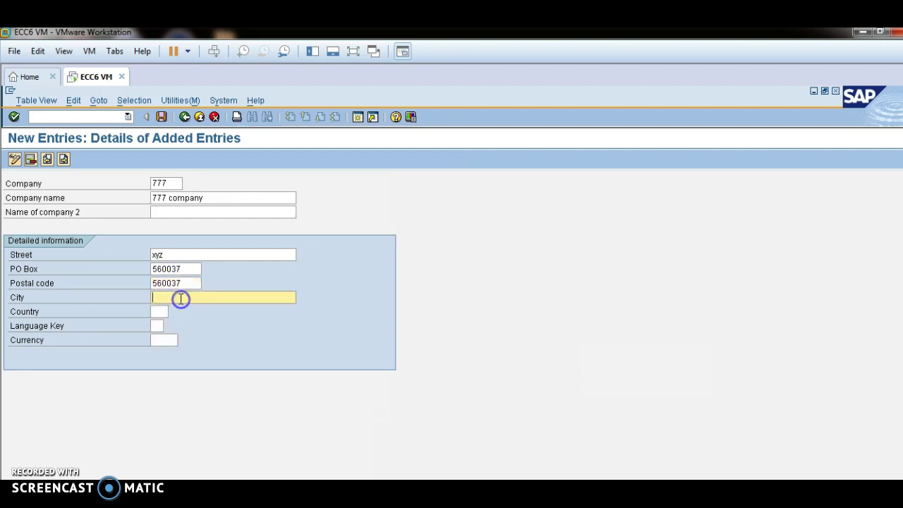
type("BA")
left_click(188, 306)
left_click(159, 311)
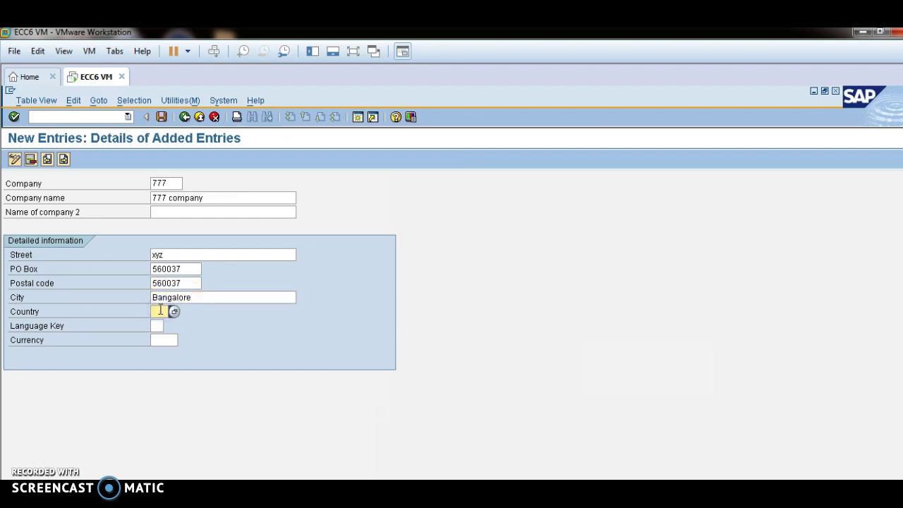
type("IN")
left_click(158, 322)
type("EN")
left_click(162, 339)
type("INR")
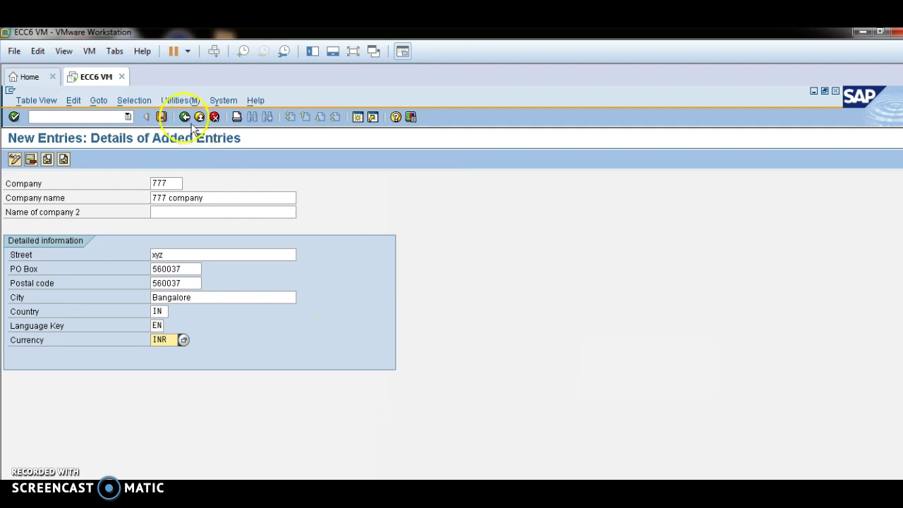
Save the entry under a new customizing request 'Creation of company 777'
left_click(162, 115)
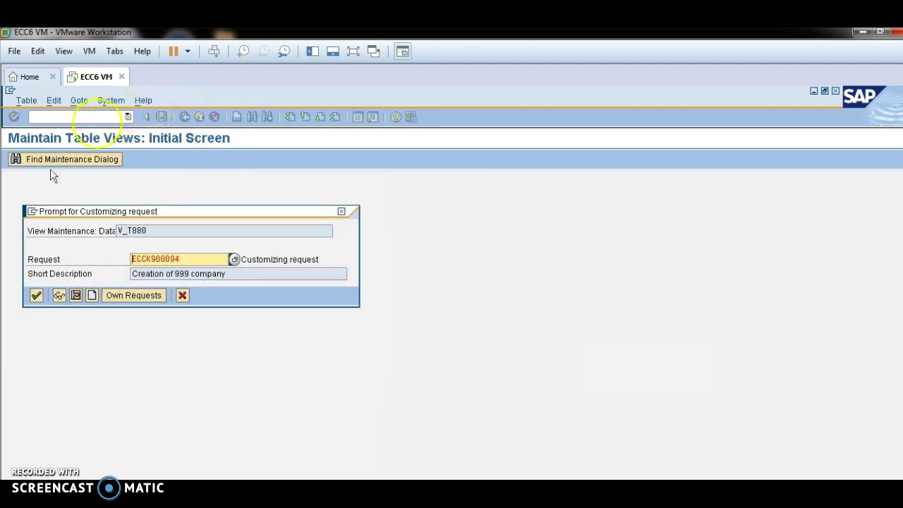
left_click(195, 258)
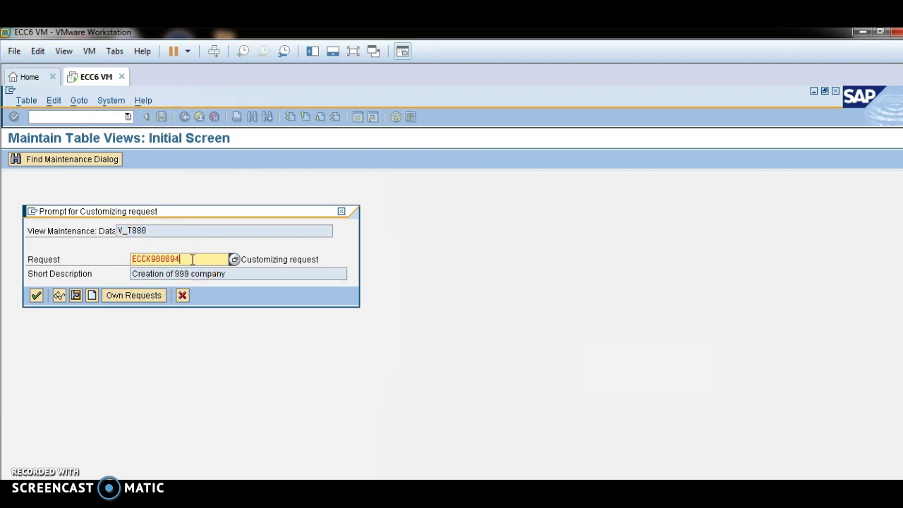
left_click(92, 295)
type("Creation of company")
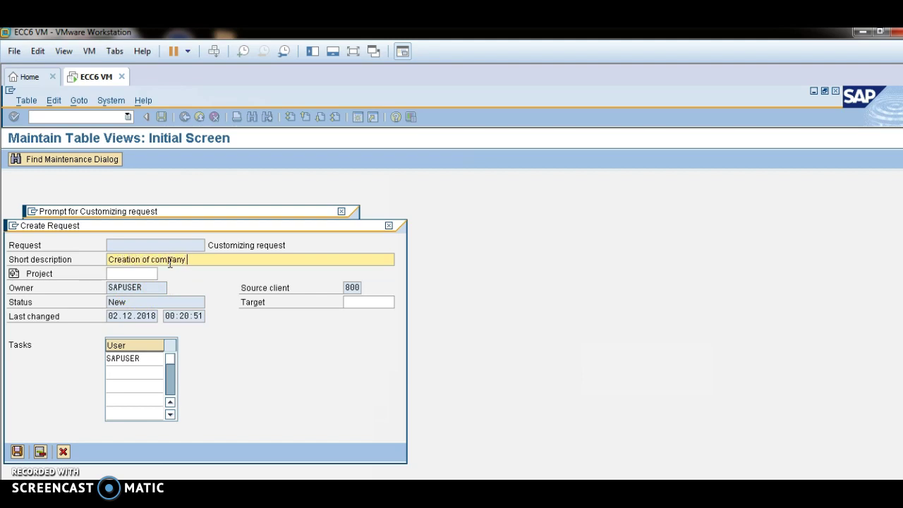
type(" 777")
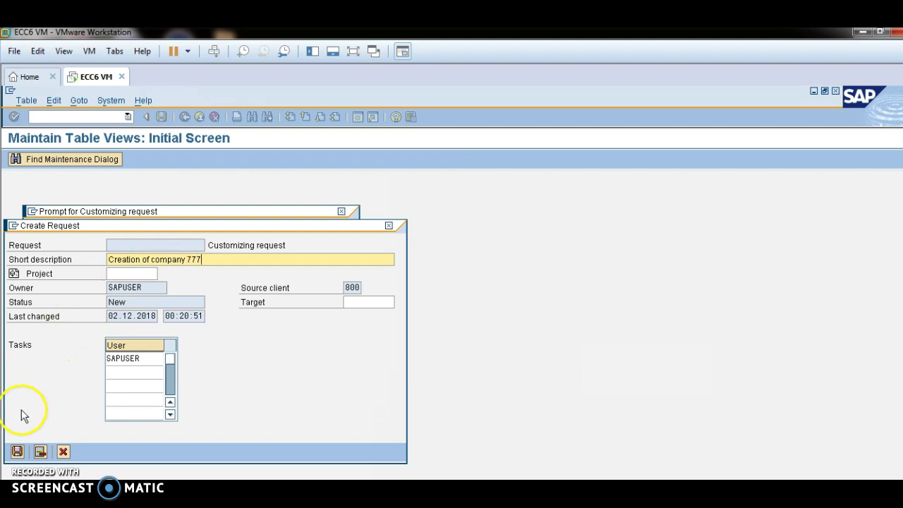
left_click(17, 451)
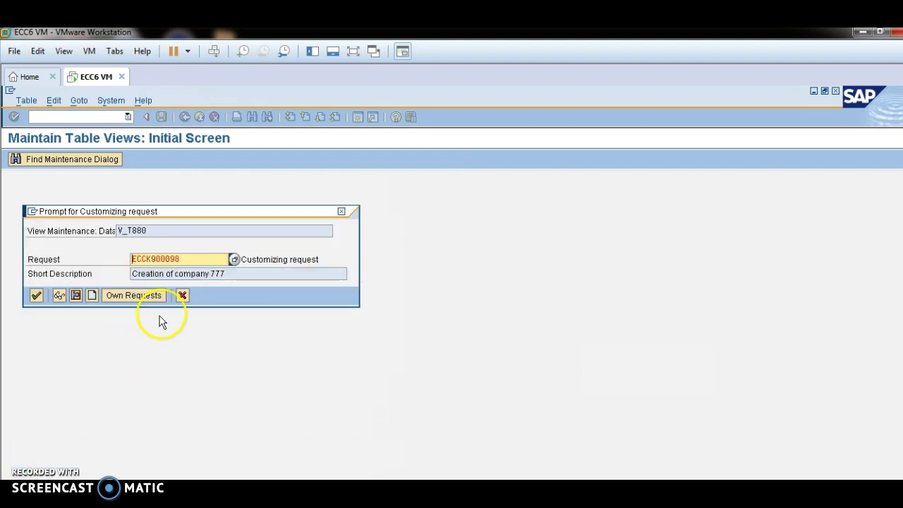
Copy request number ECCK900098 into the sticky note, replacing the old number
left_click_drag(181, 259, 132, 252)
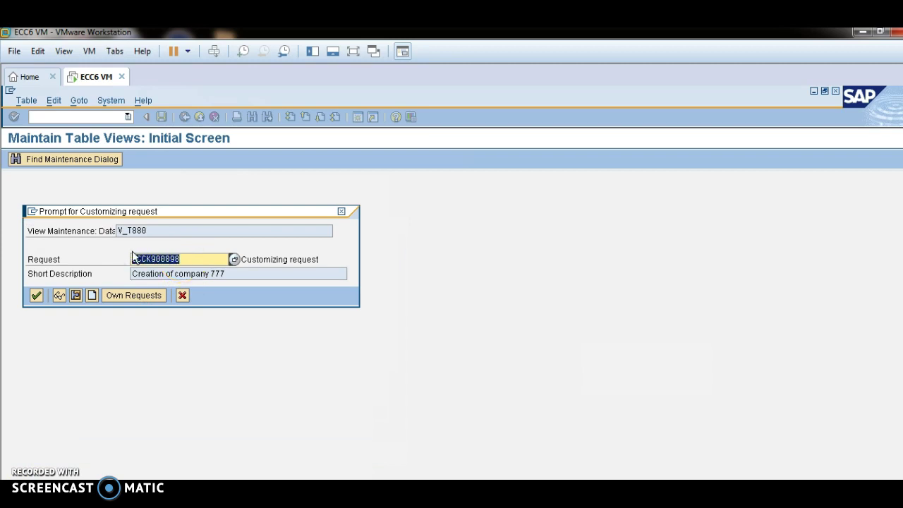
key("ctrl+c")
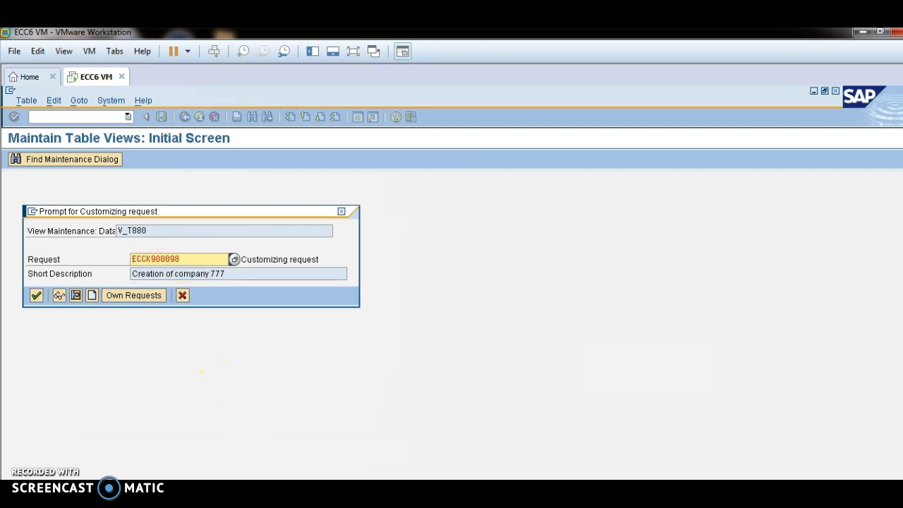
key("alt+Tab")
key("BackSpace")
key("BackSpace")
key("BackSpace")
key("BackSpace")
key("BackSpace")
key("BackSpace")
key("BackSpace")
key("BackSpace")
key("BackSpace")
key("BackSpace")
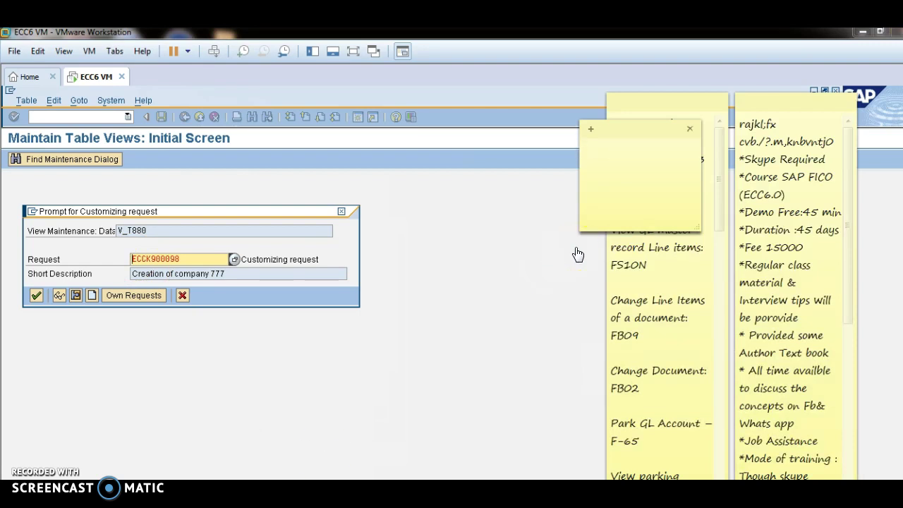
key("ctrl+v")
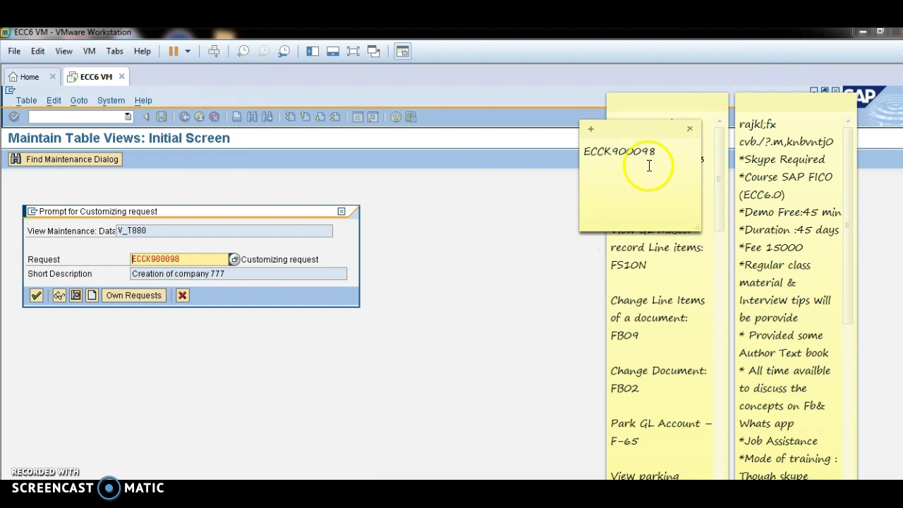
Confirm the request assignment for company 777 and return to SAP Easy Access
left_click(36, 295)
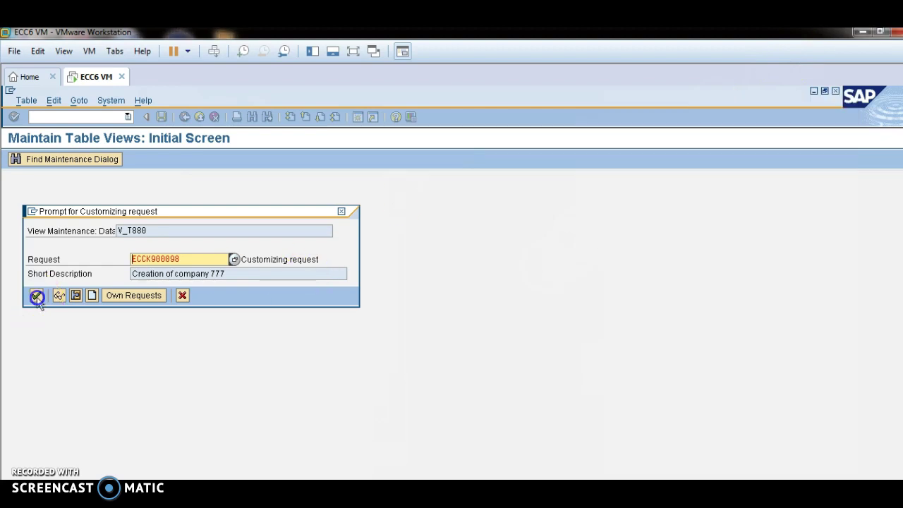
left_click(36, 295)
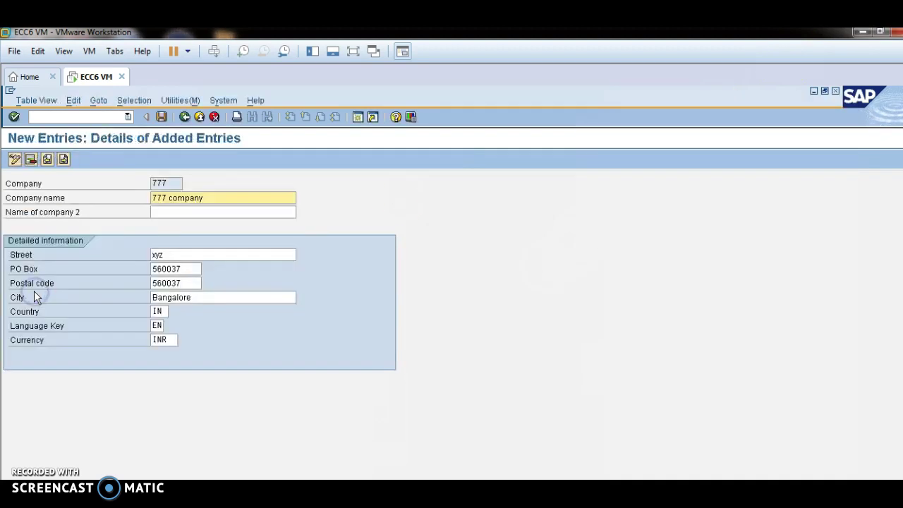
left_click(182, 117)
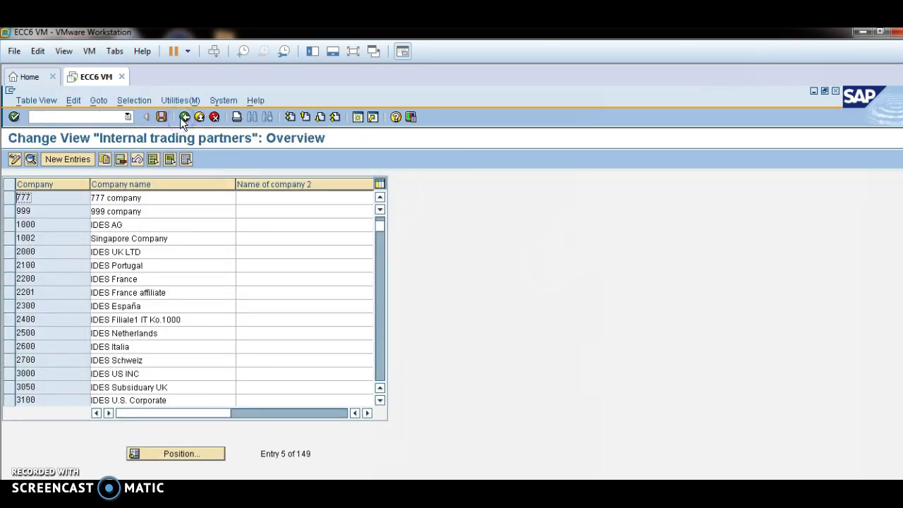
left_click(183, 117)
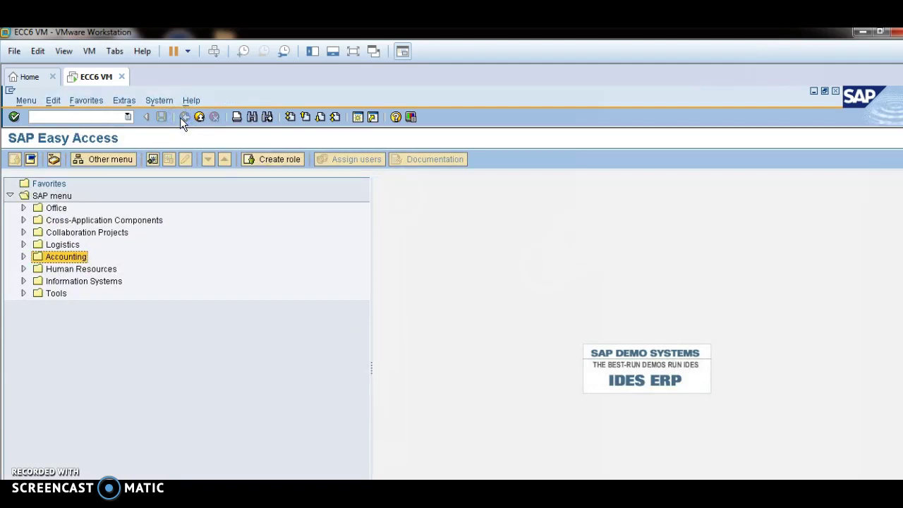
left_click(89, 119)
left_click(203, 241)
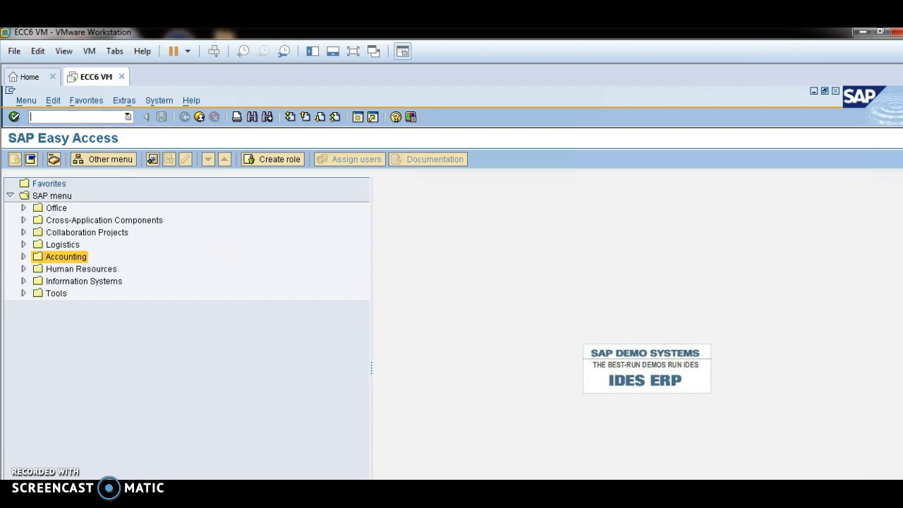
key("alt+Tab")
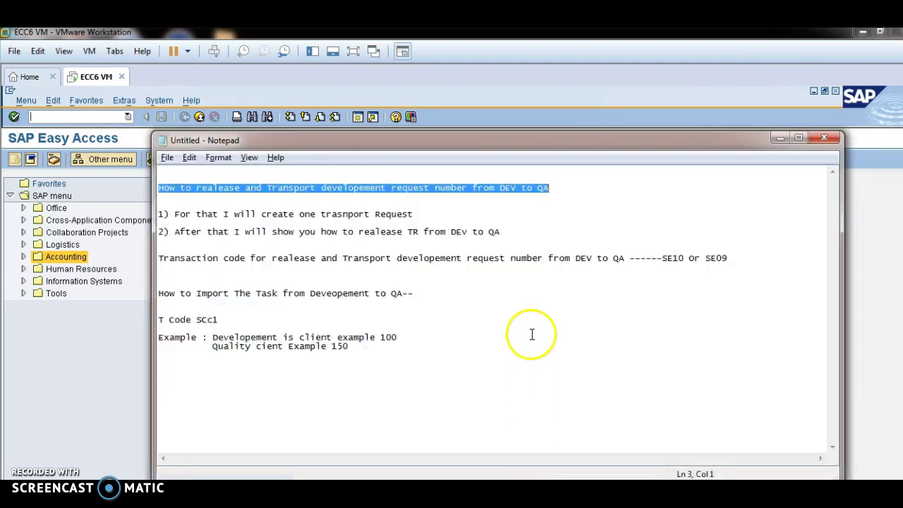
double_click(708, 258)
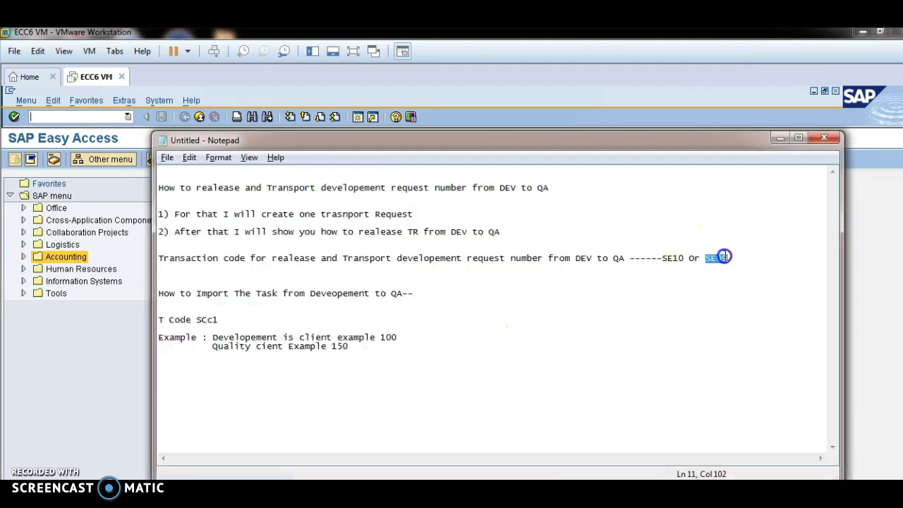
left_click_drag(682, 255, 662, 258)
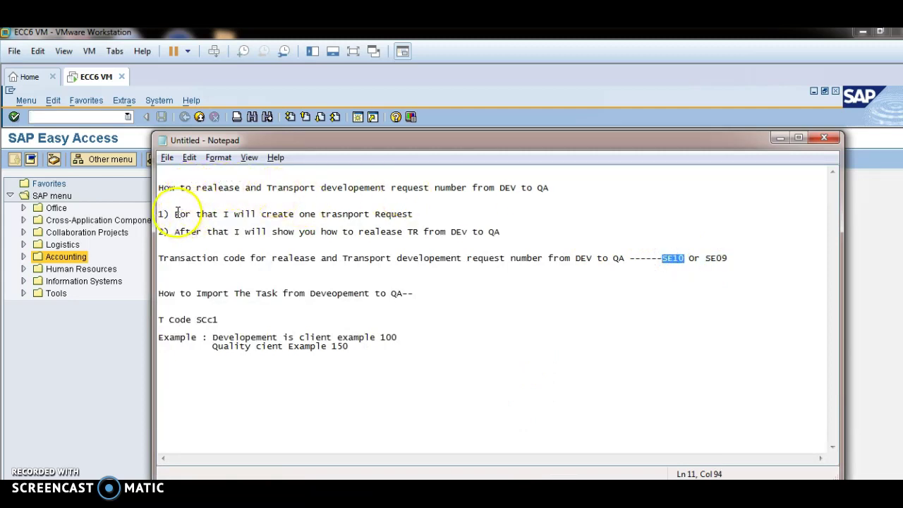
left_click_drag(238, 212, 390, 212)
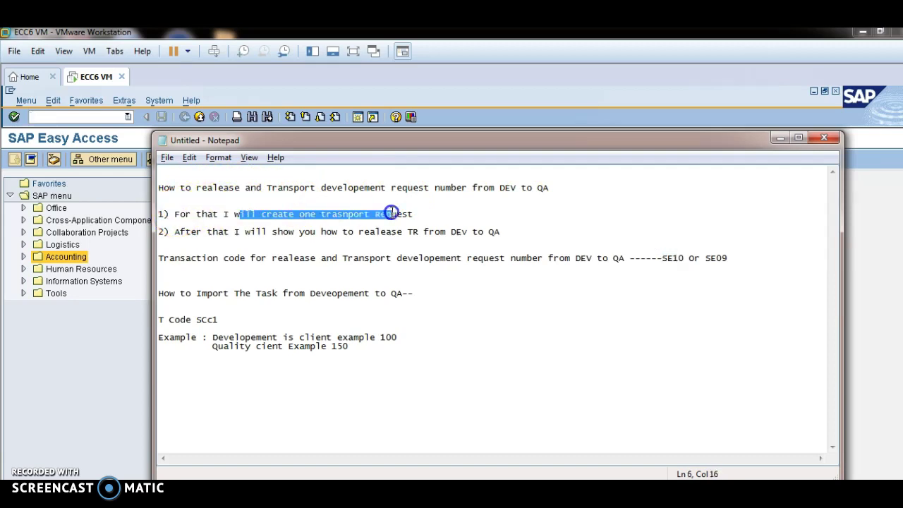
left_click_drag(224, 233, 327, 239)
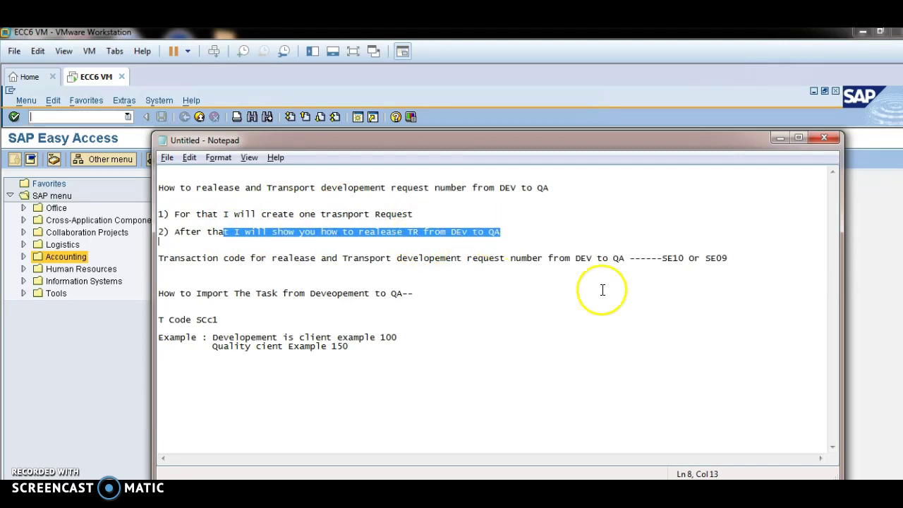
left_click_drag(658, 258, 727, 258)
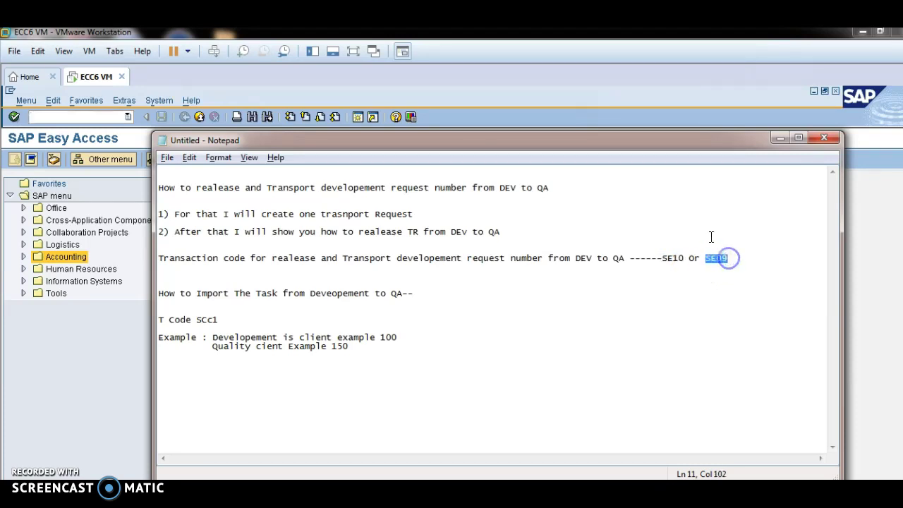
left_click(780, 137)
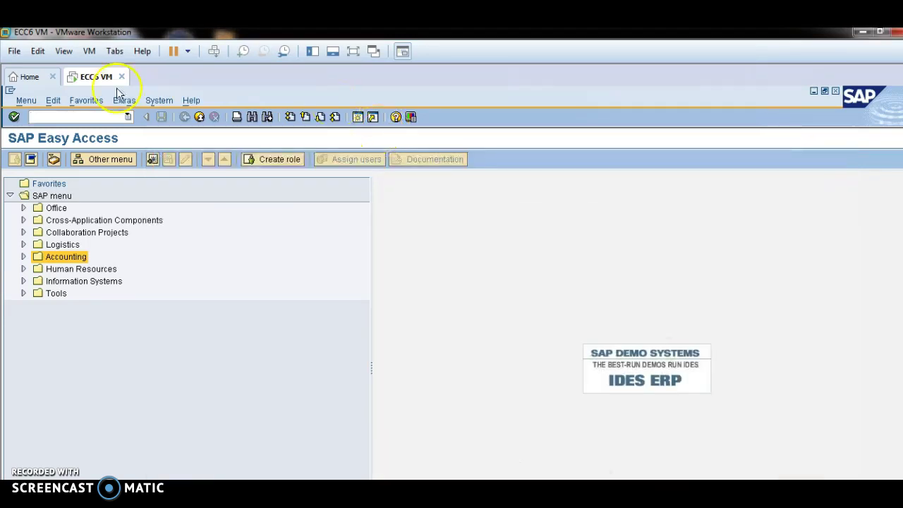
Open SE10 and display the user's change requests
type("SE10")
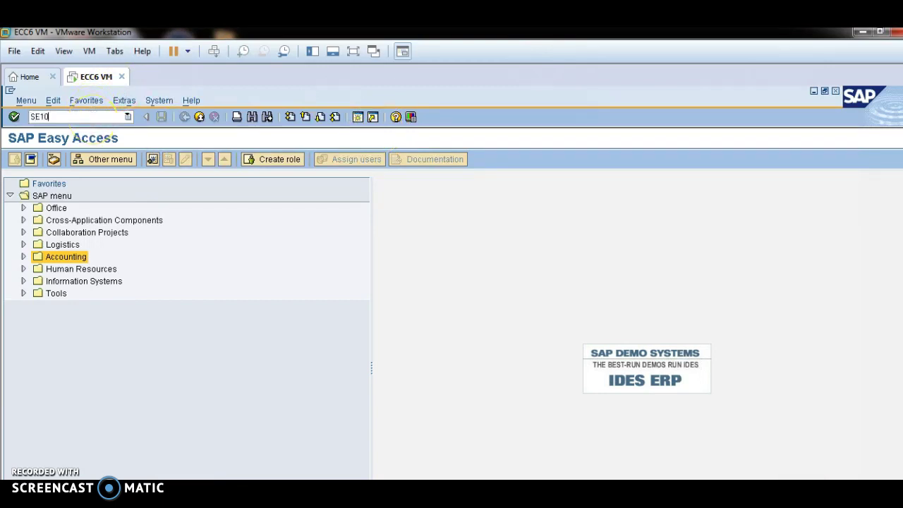
key("Return")
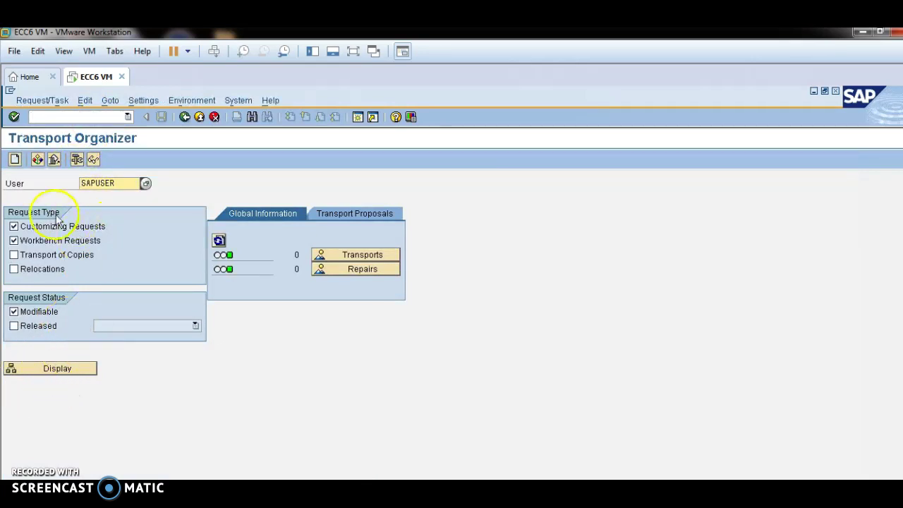
left_click(61, 371)
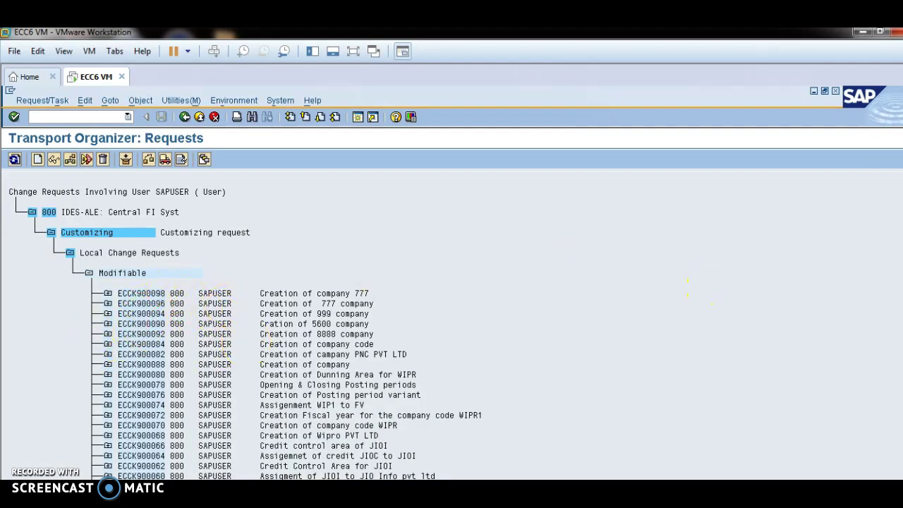
scroll(452, 282, "down", 2)
scroll(695, 275, "down", 1)
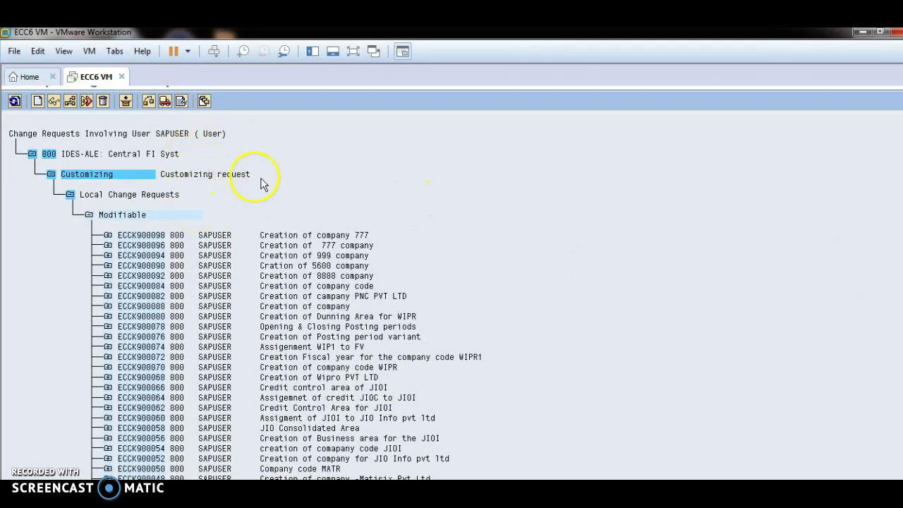
Search the request list for ECCK900098, pasted from the sticky note, and jump to it
key("ctrl+f")
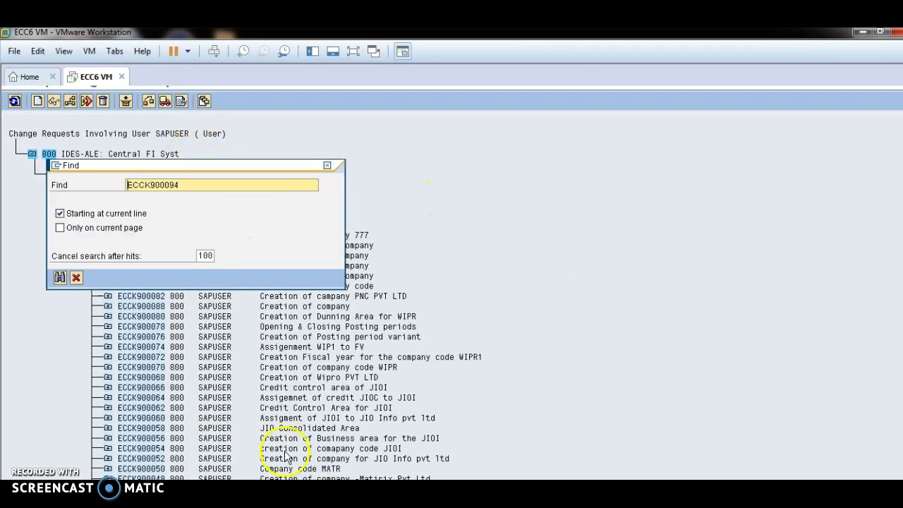
key("BackSpace")
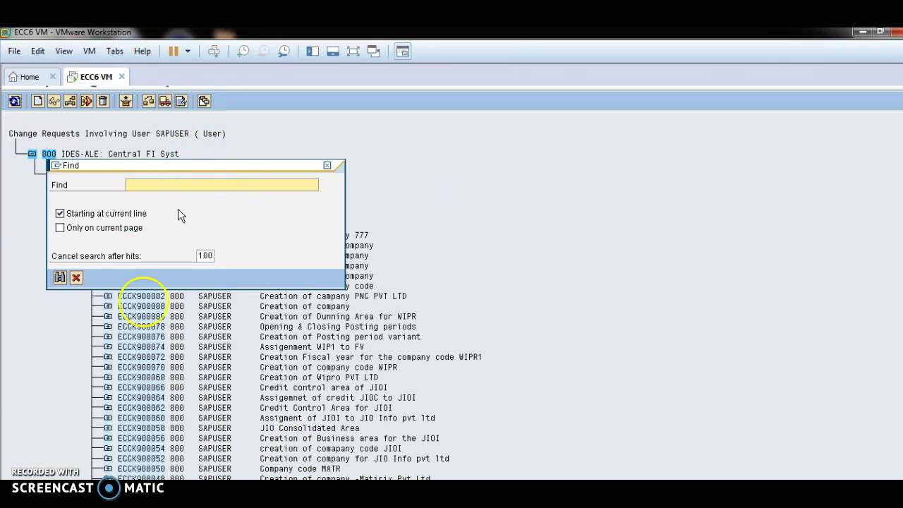
key("alt+Tab")
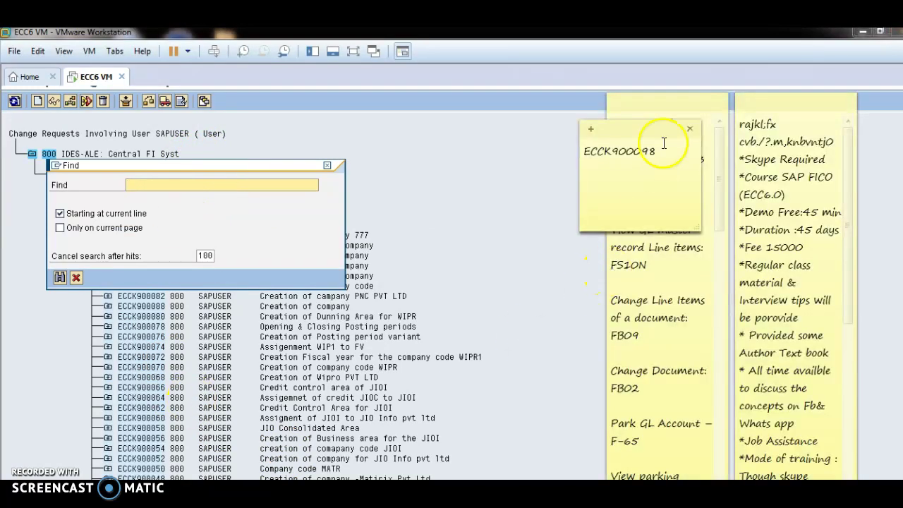
left_click_drag(656, 150, 585, 152)
key("ctrl+c")
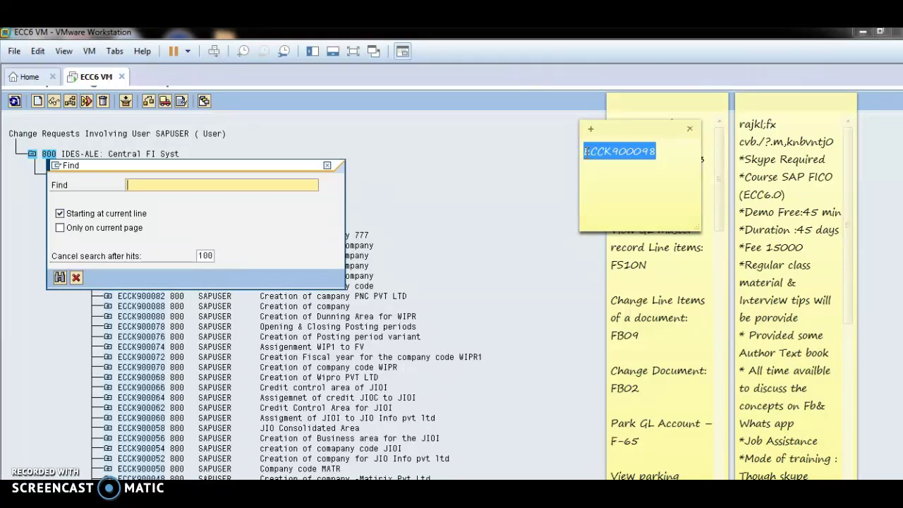
left_click(224, 186)
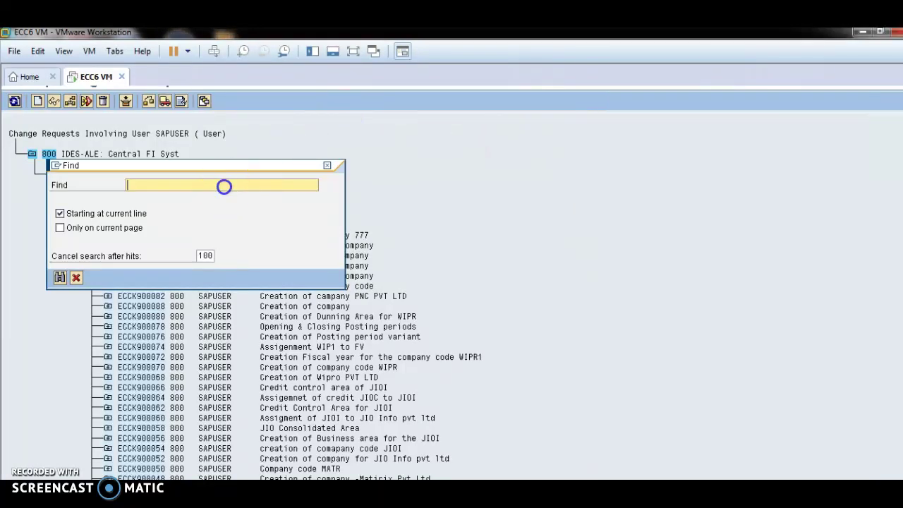
key("ctrl+v")
key("Return")
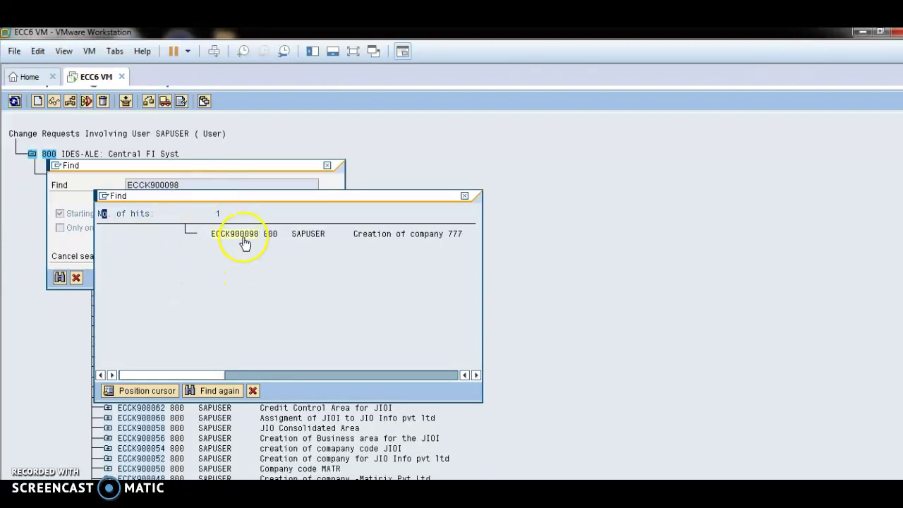
double_click(243, 235)
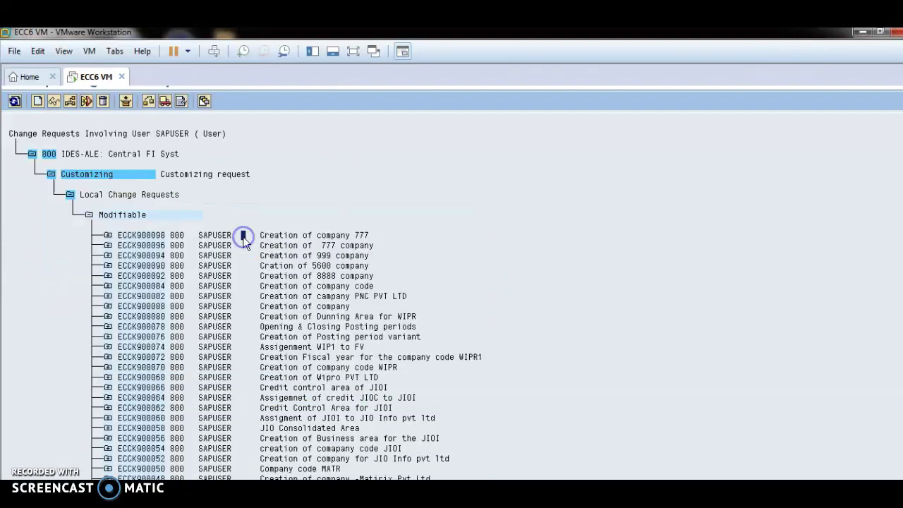
Expand request ECCK900098 to reveal Customizing Task ECCK900099, then bring up the transport notes
left_click(107, 235)
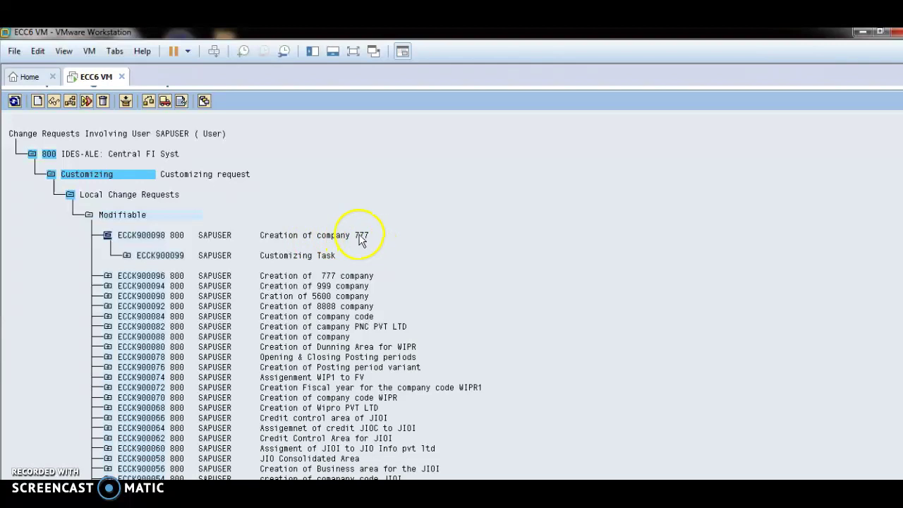
left_click(126, 256)
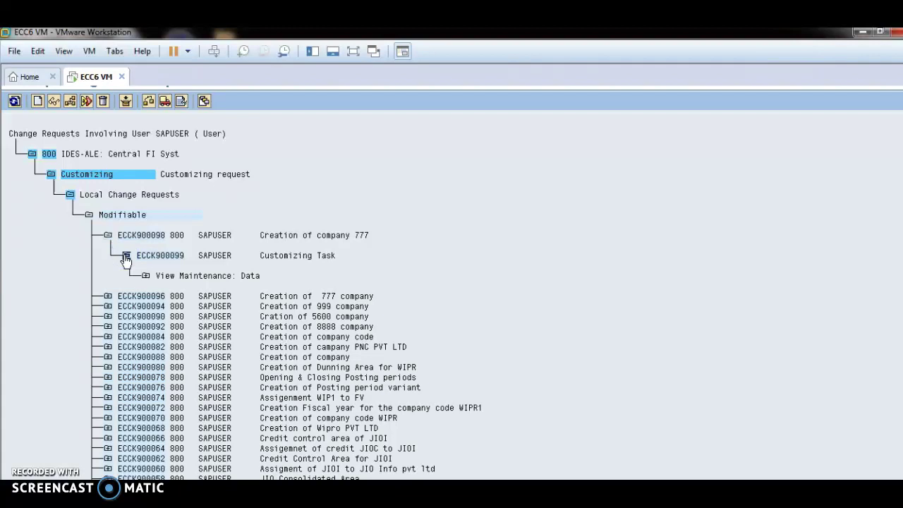
left_click(126, 256)
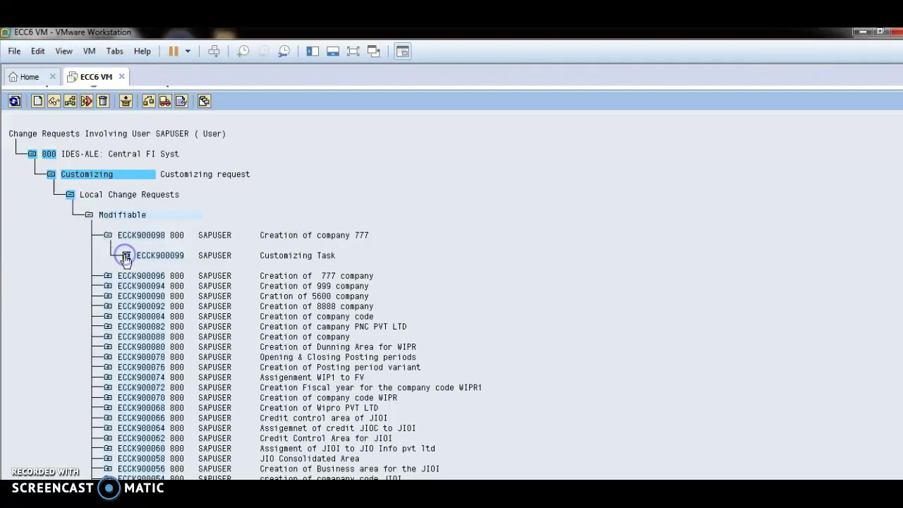
left_click(164, 104)
key("alt+Tab")
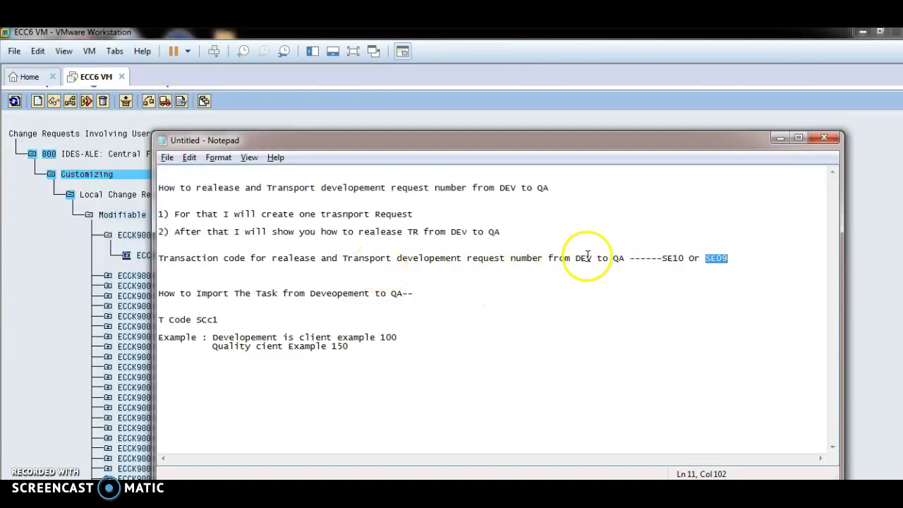
Release Customizing Task ECCK900099 directly, following the DEV to QA note
left_click_drag(575, 258, 629, 255)
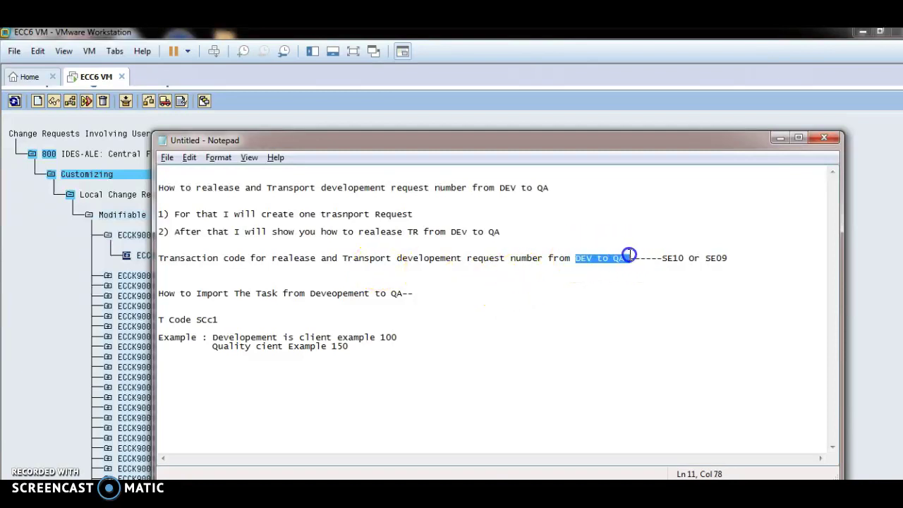
left_click(780, 137)
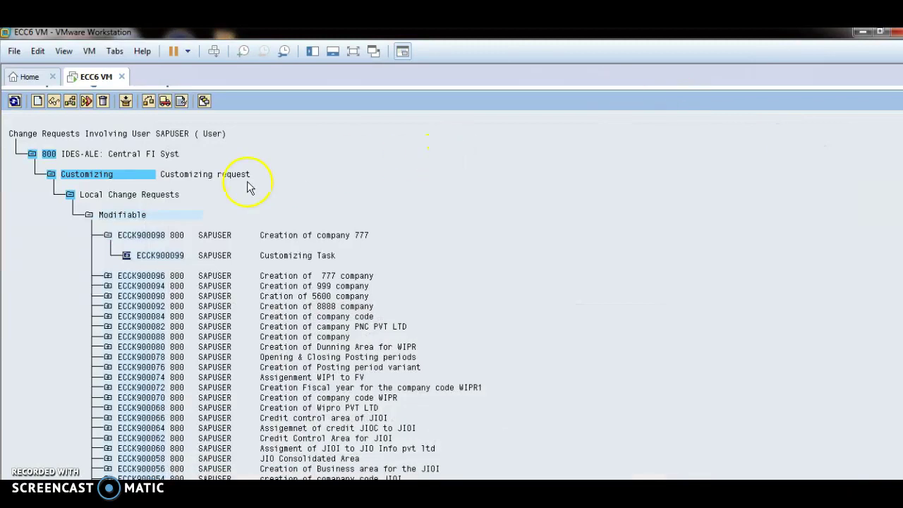
left_click(165, 101)
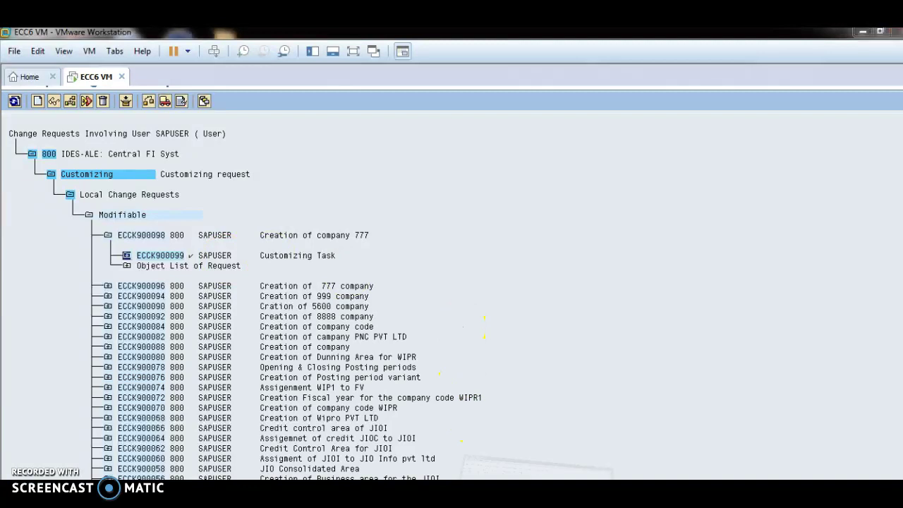
key("alt+Tab")
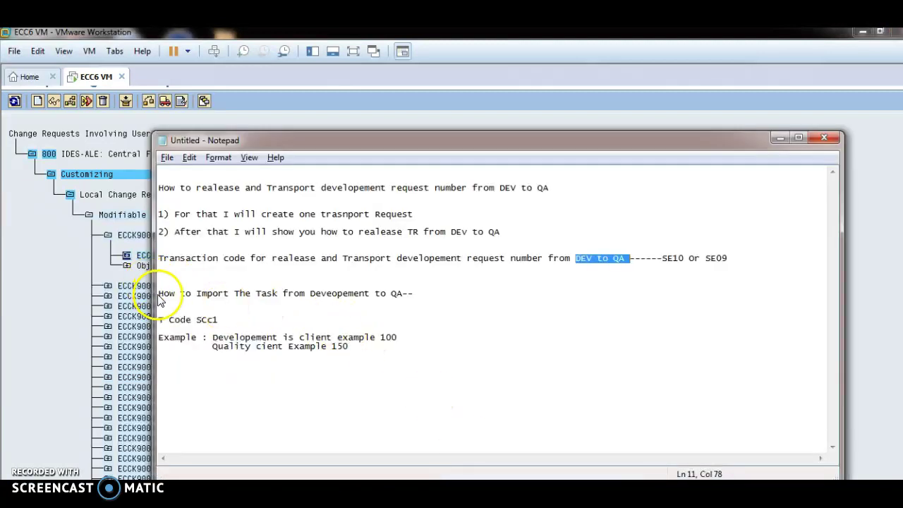
Highlight the 'Import Task' heading words in the Notepad notes, then minimize Notepad
left_click_drag(191, 292, 396, 295)
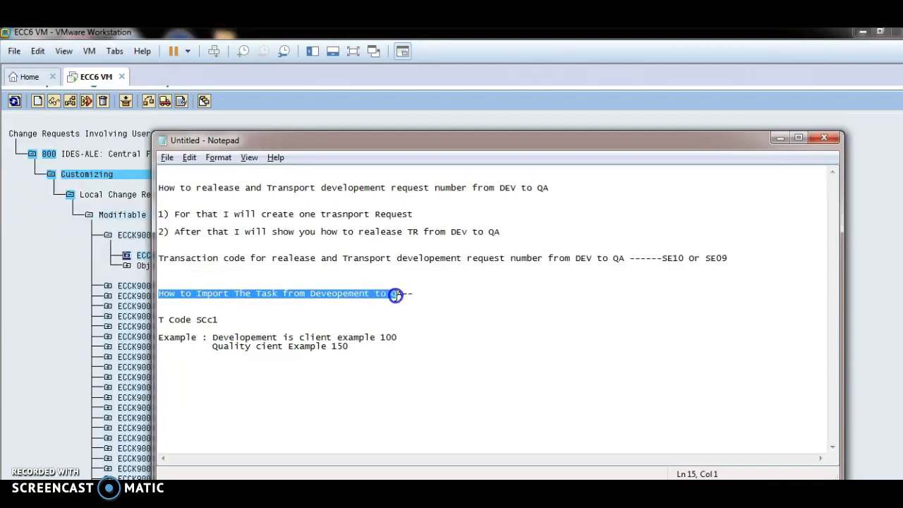
left_click(265, 286)
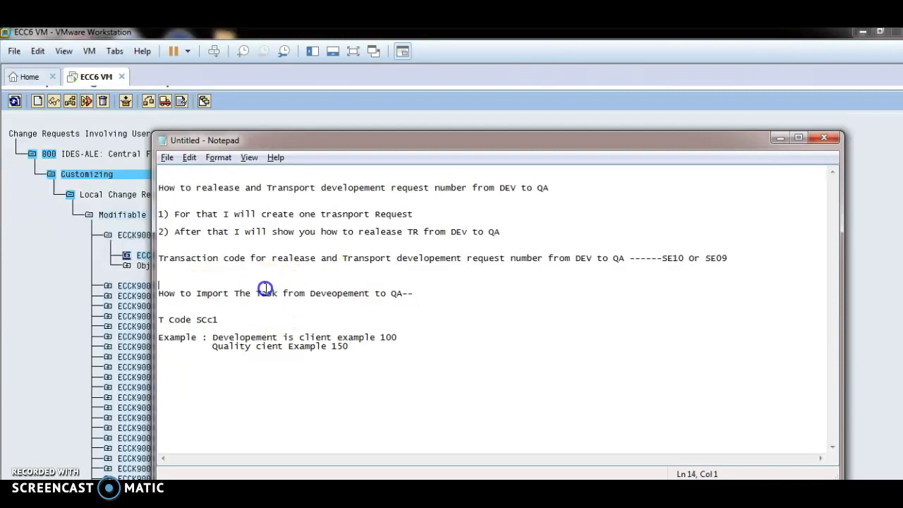
double_click(267, 293)
double_click(213, 293)
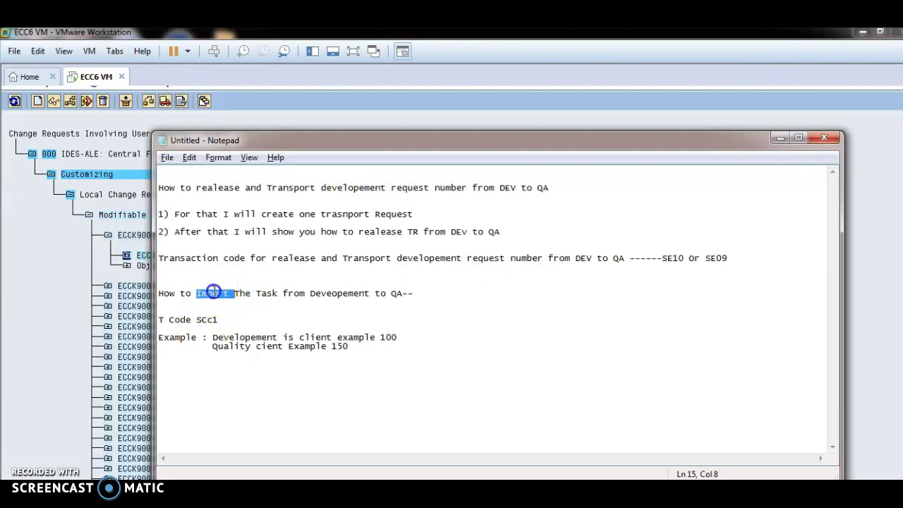
double_click(261, 292)
double_click(351, 294)
left_click(397, 285)
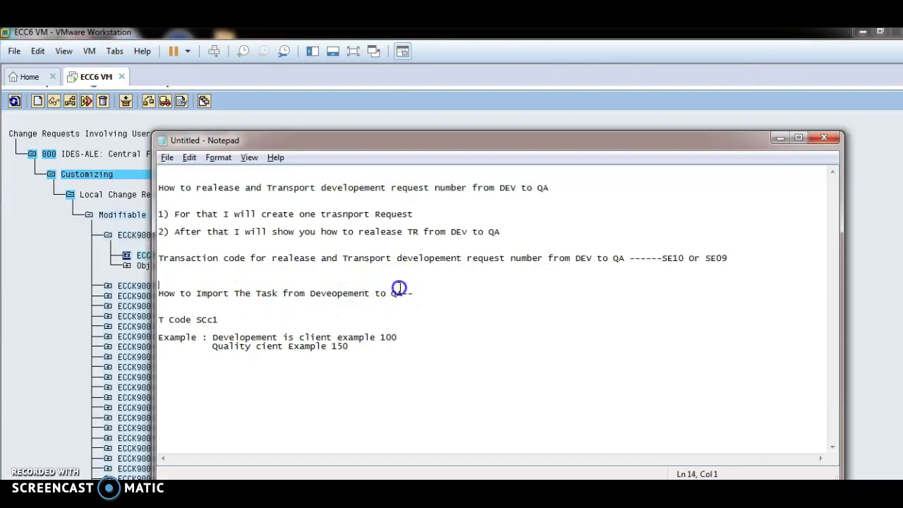
left_click(778, 139)
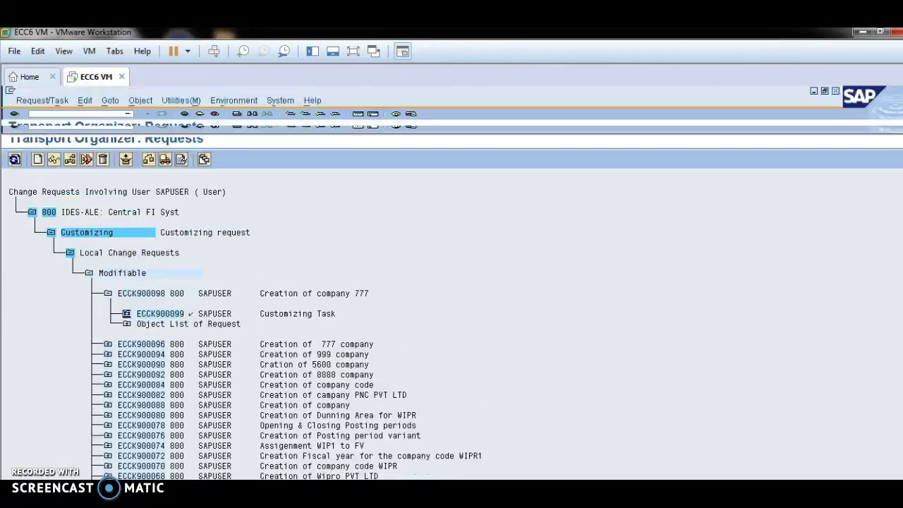
Back out of the Transport Organizer to SAP Easy Access and check the SCc1 note
left_click(186, 117)
left_click(186, 118)
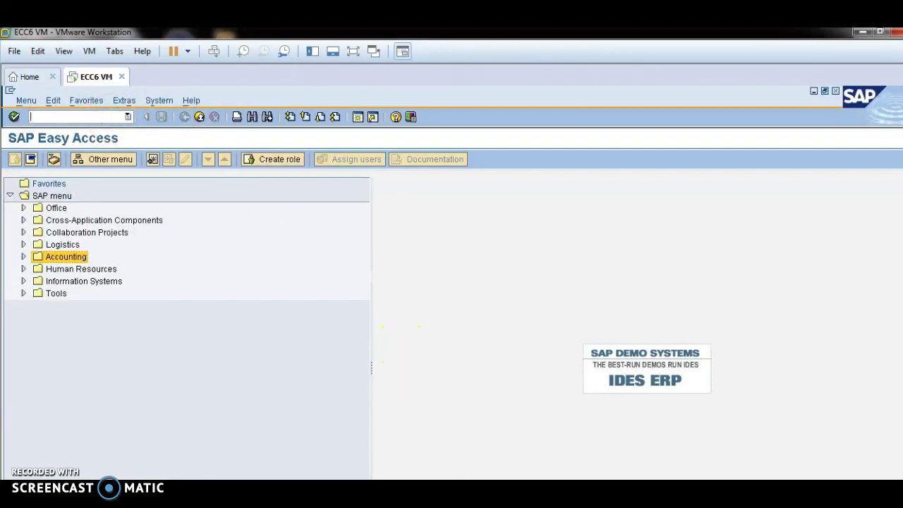
key("alt+Tab")
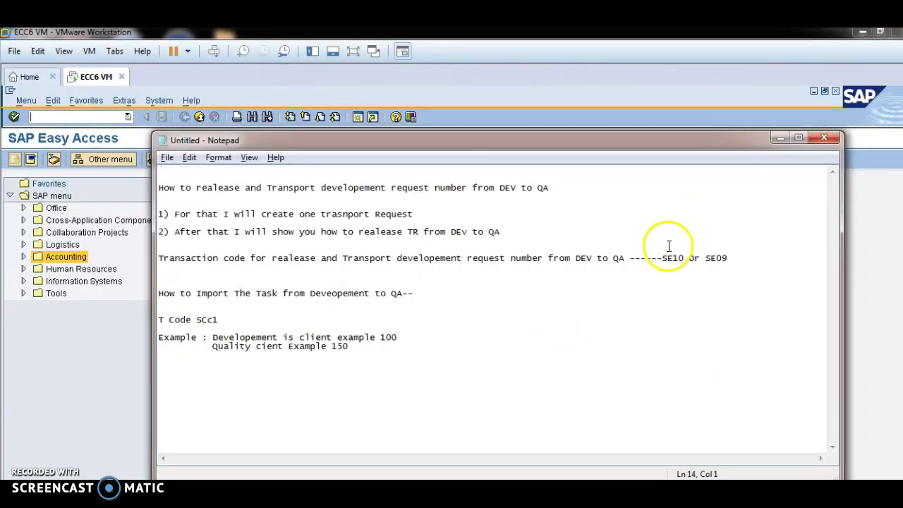
left_click_drag(234, 319, 183, 321)
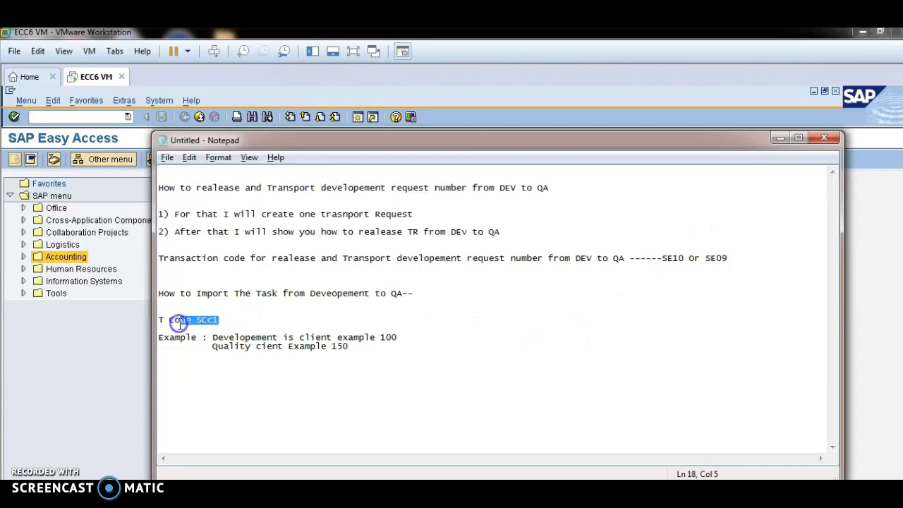
left_click(774, 142)
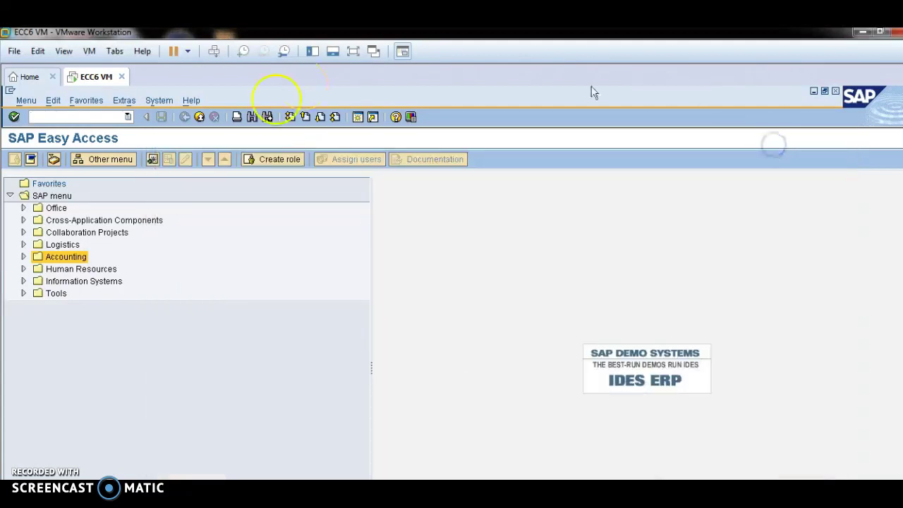
Run SCC1 and clear the existing source client 000
left_click(95, 117)
type("S")
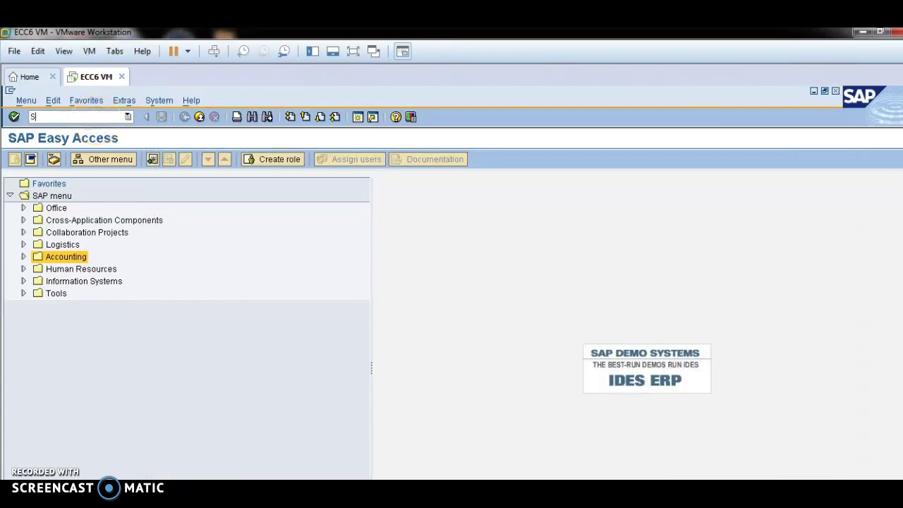
type("CC1")
key("Return")
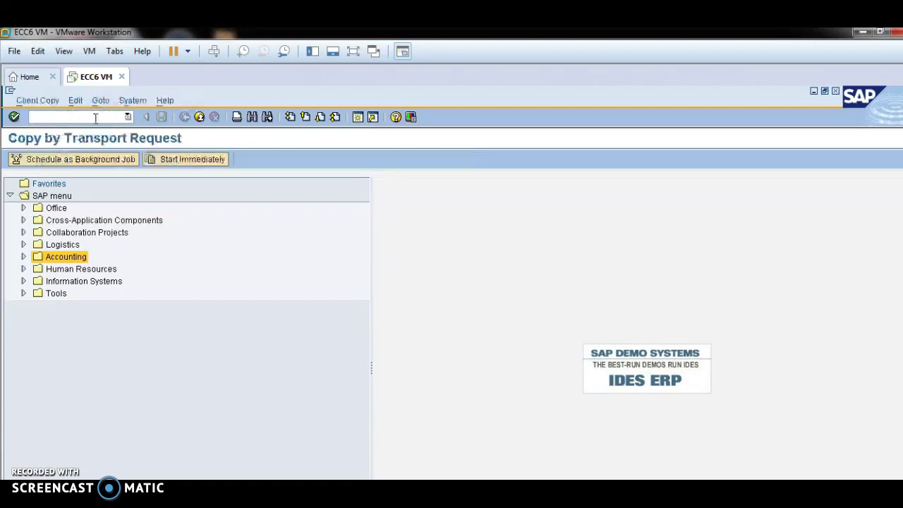
left_click(172, 207)
key("BackSpace")
key("BackSpace")
key("BackSpace")
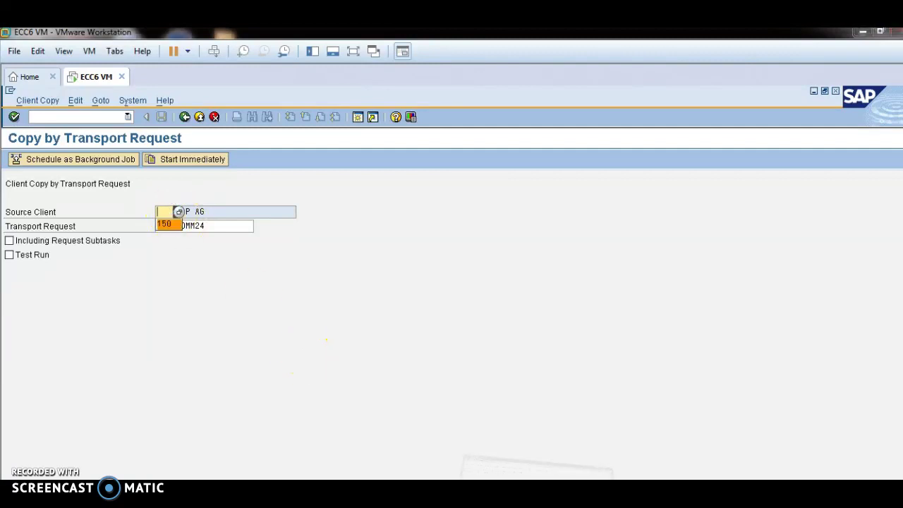
Check clients 150 and 100 in the notes, then enter 150 as source client
key("alt+Tab")
left_click_drag(356, 345, 332, 345)
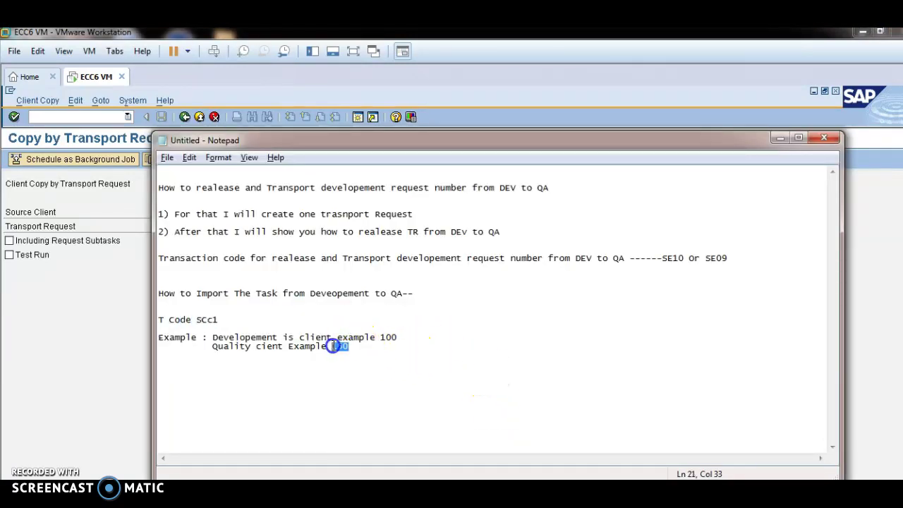
left_click_drag(397, 338, 379, 337)
left_click(352, 345)
left_click(779, 151)
left_click(772, 137)
left_click(227, 212)
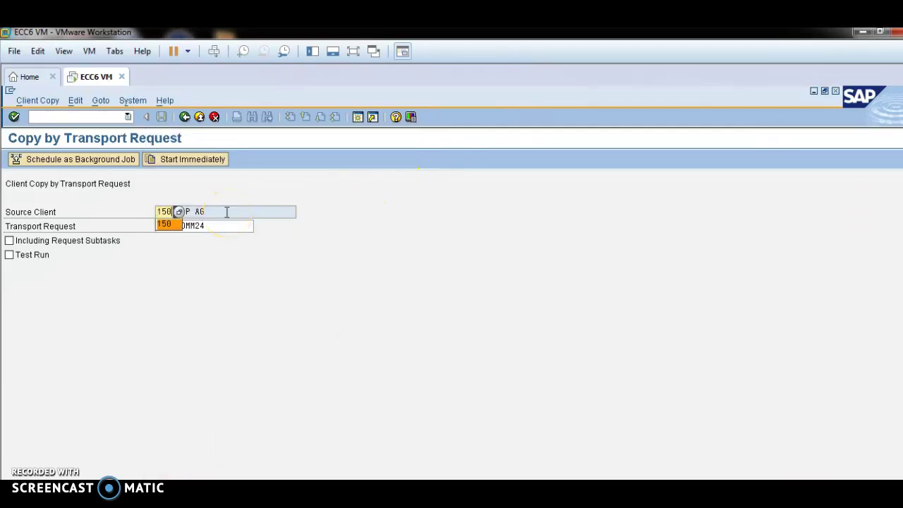
left_click(138, 313)
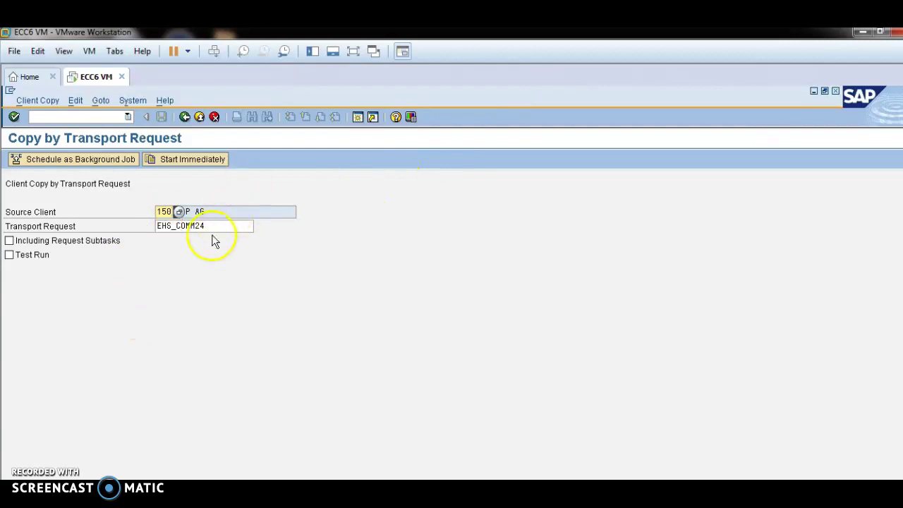
Replace the Transport Request value with ECCK900098, copied from the sticky note
left_click(212, 226)
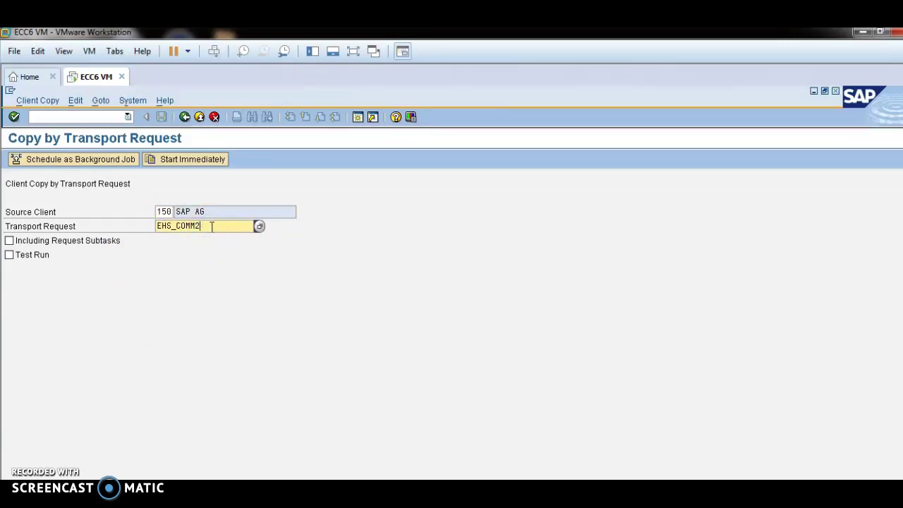
key("BackSpace")
key("BackSpace")
key("BackSpace")
key("BackSpace")
key("BackSpace")
key("BackSpace")
key("BackSpace")
key("BackSpace")
key("BackSpace")
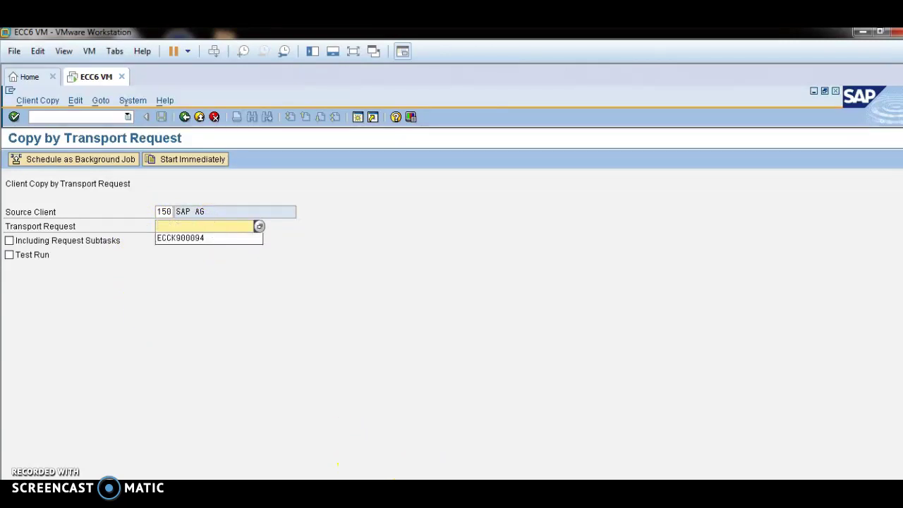
left_click(423, 490)
left_click(483, 326)
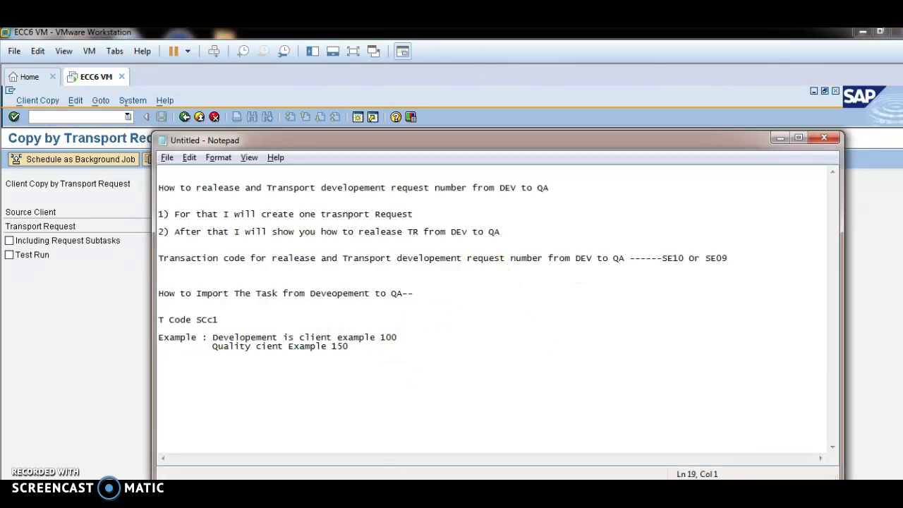
double_click(621, 151)
left_click(645, 151)
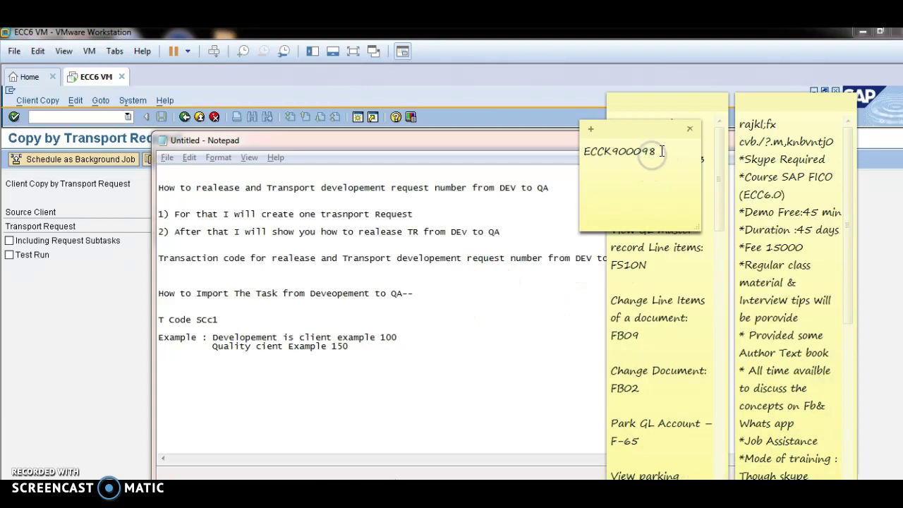
left_click_drag(662, 151, 580, 148)
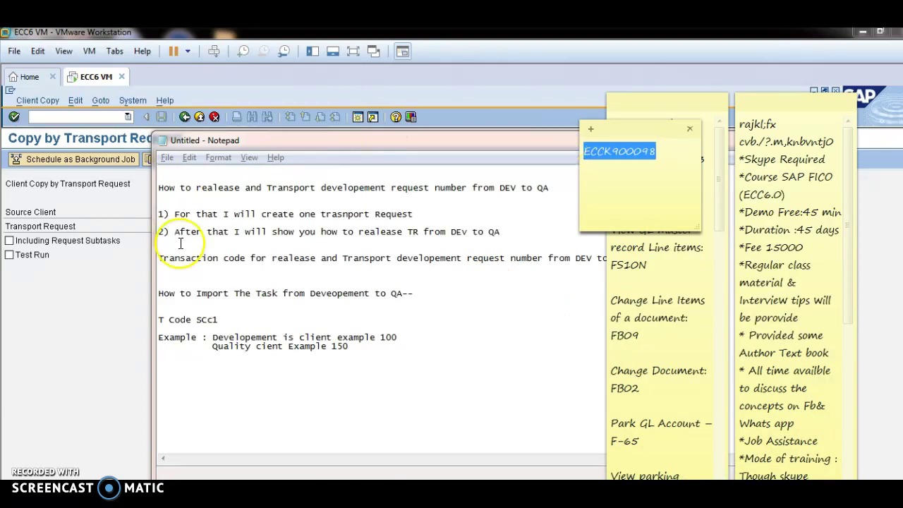
left_click(62, 355)
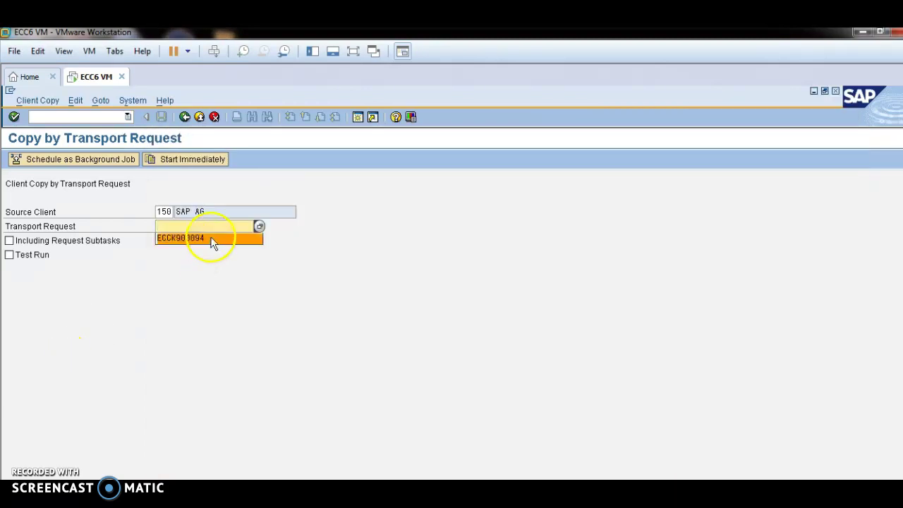
type("EC")
key("BackSpace")
key("BackSpace")
left_click(210, 295)
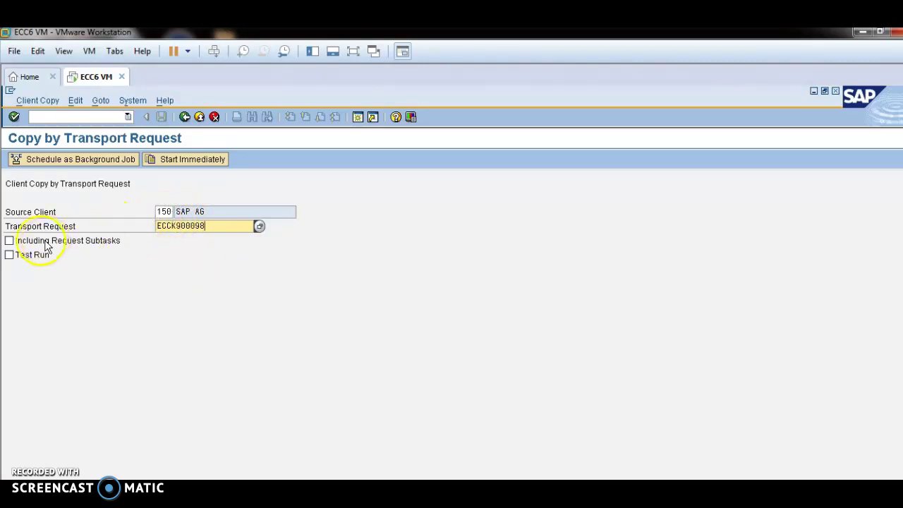
Tick Including Request Subtasks and Test Run, then start the ECCK900098 copy immediately
left_click(9, 241)
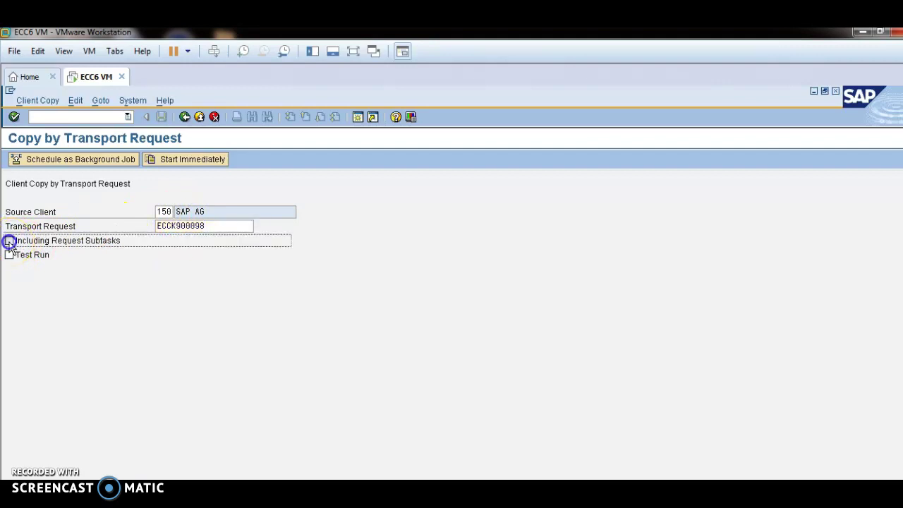
left_click(9, 255)
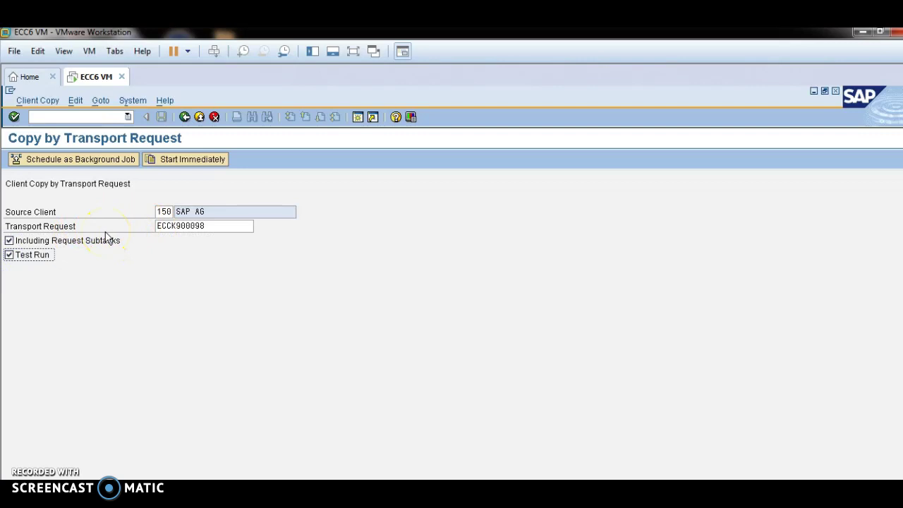
left_click(202, 157)
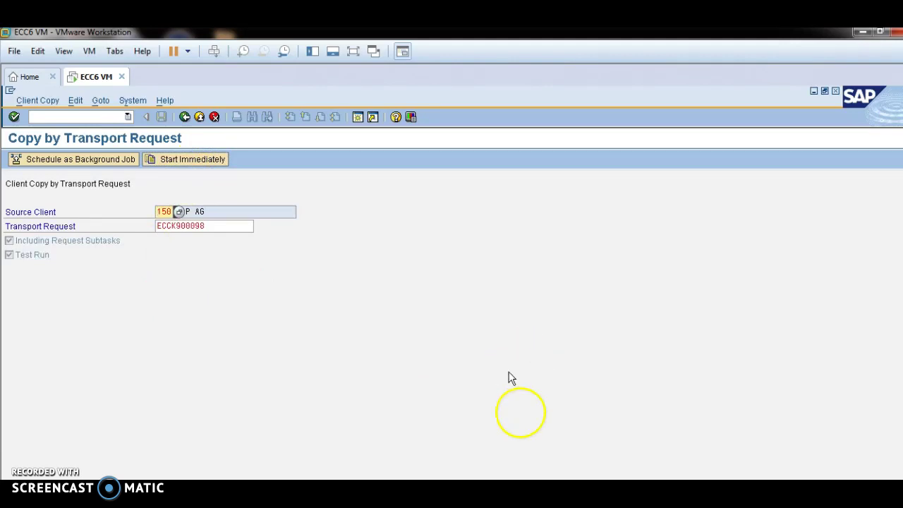
mouse_move(508, 476)
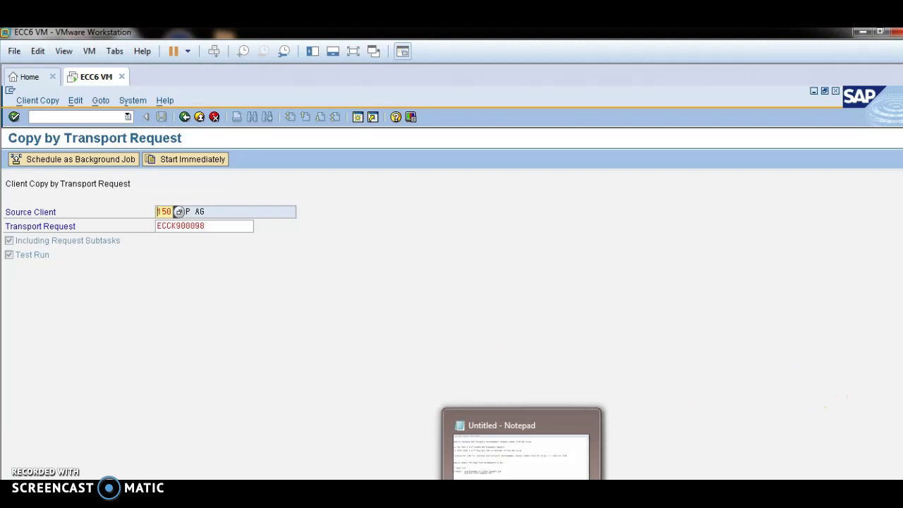
left_click(508, 451)
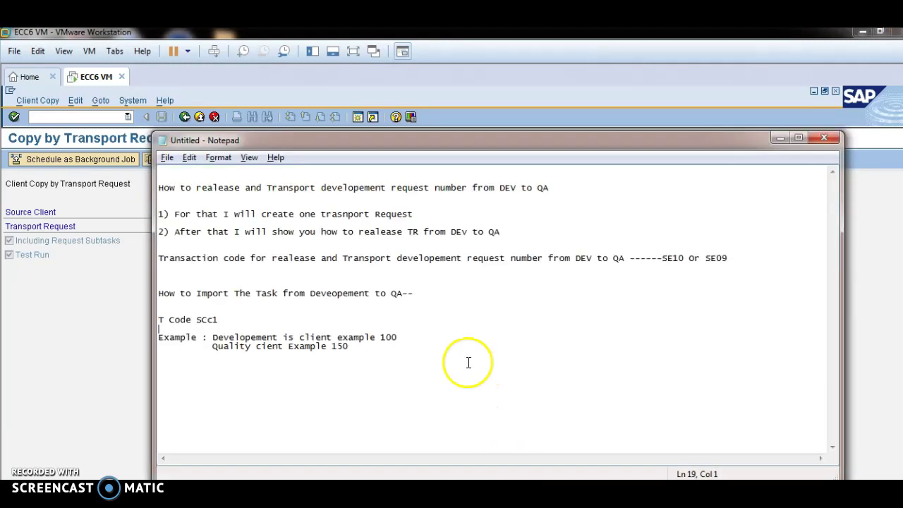
left_click_drag(412, 292, 163, 293)
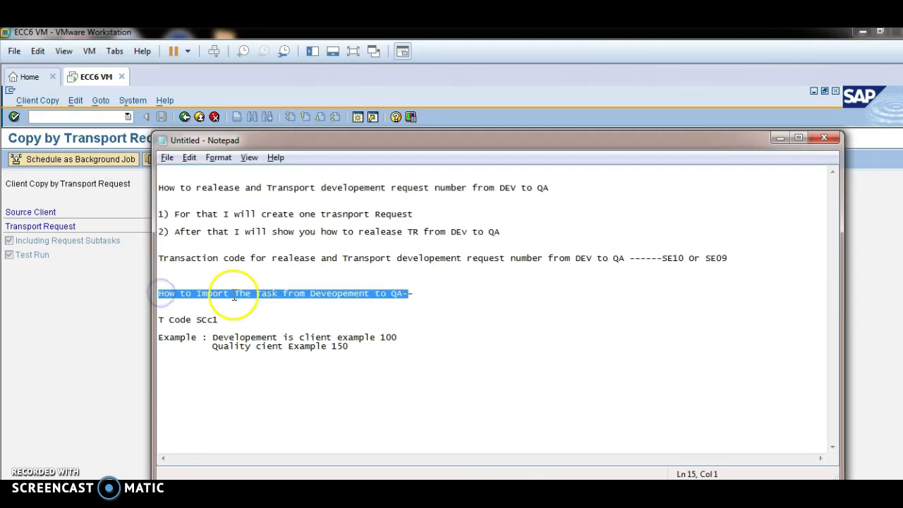
left_click(115, 276)
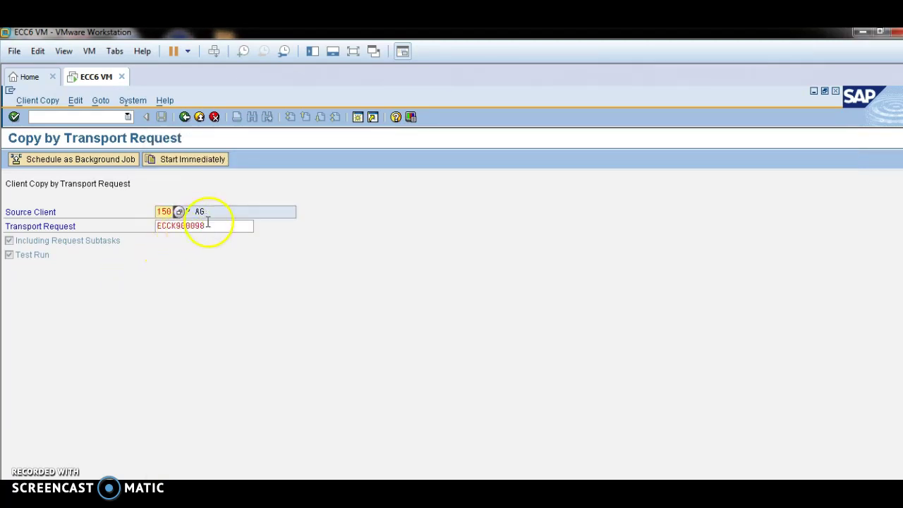
double_click(157, 225)
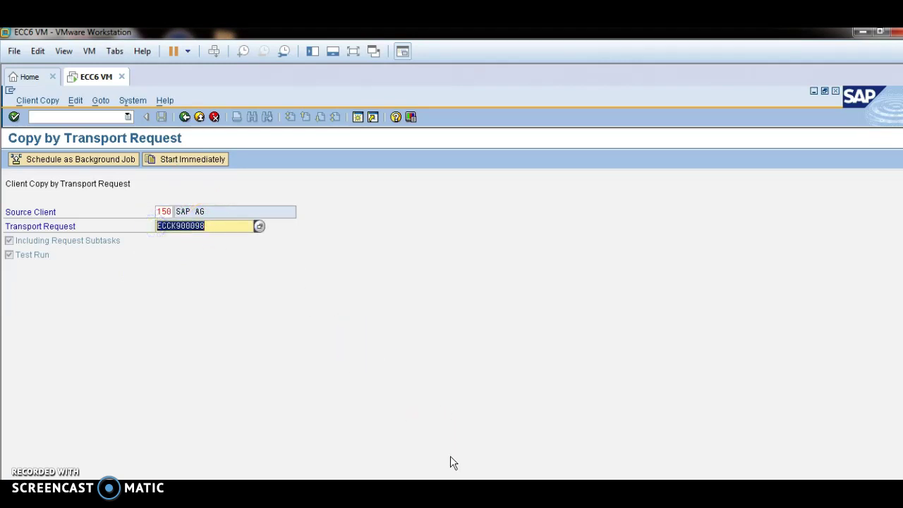